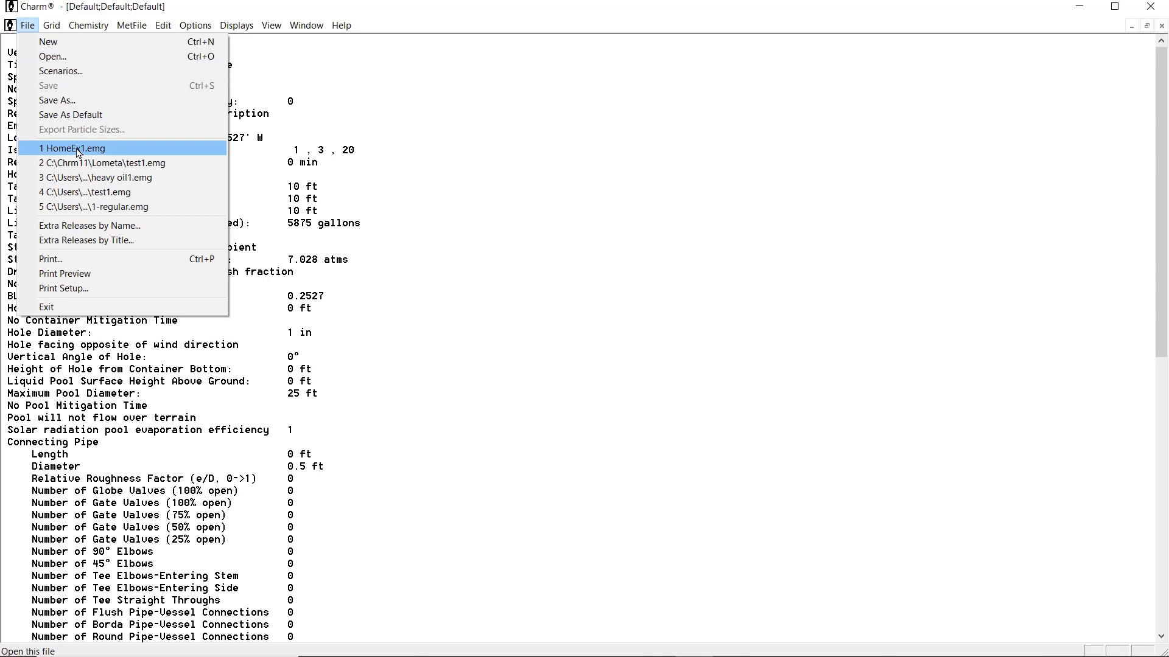
# Load the HomeEx1.emg release file, the HomeArea 6.grd grid and the HomeEx1.met meteorology file
pyautogui.click(77, 154)
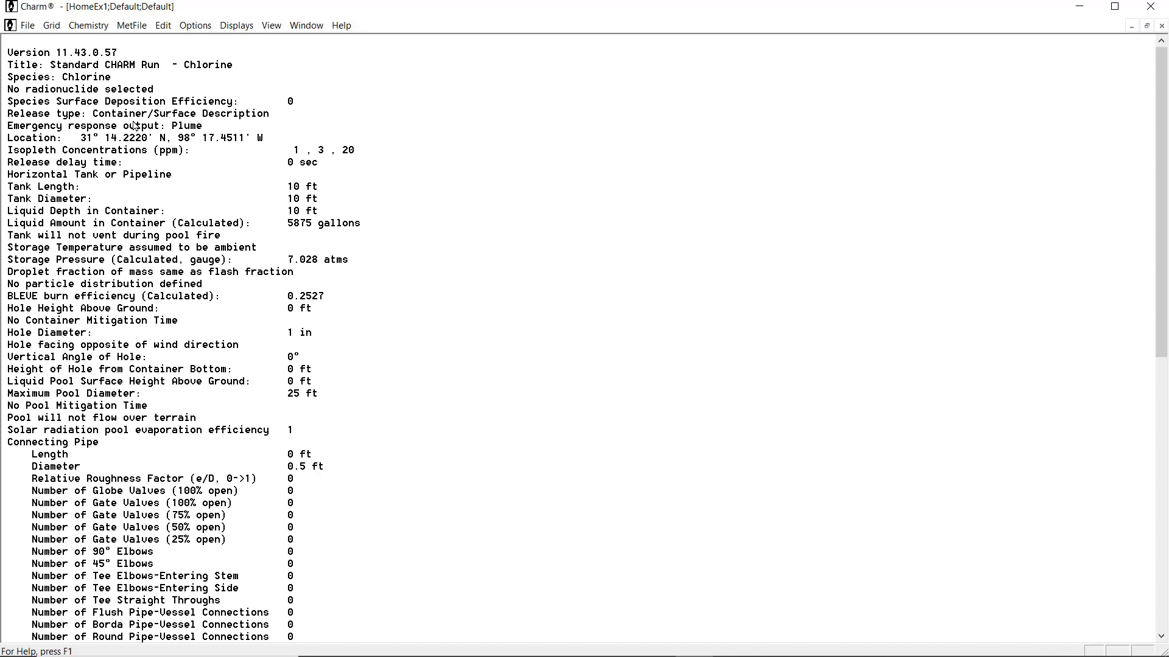
pyautogui.click(51, 26)
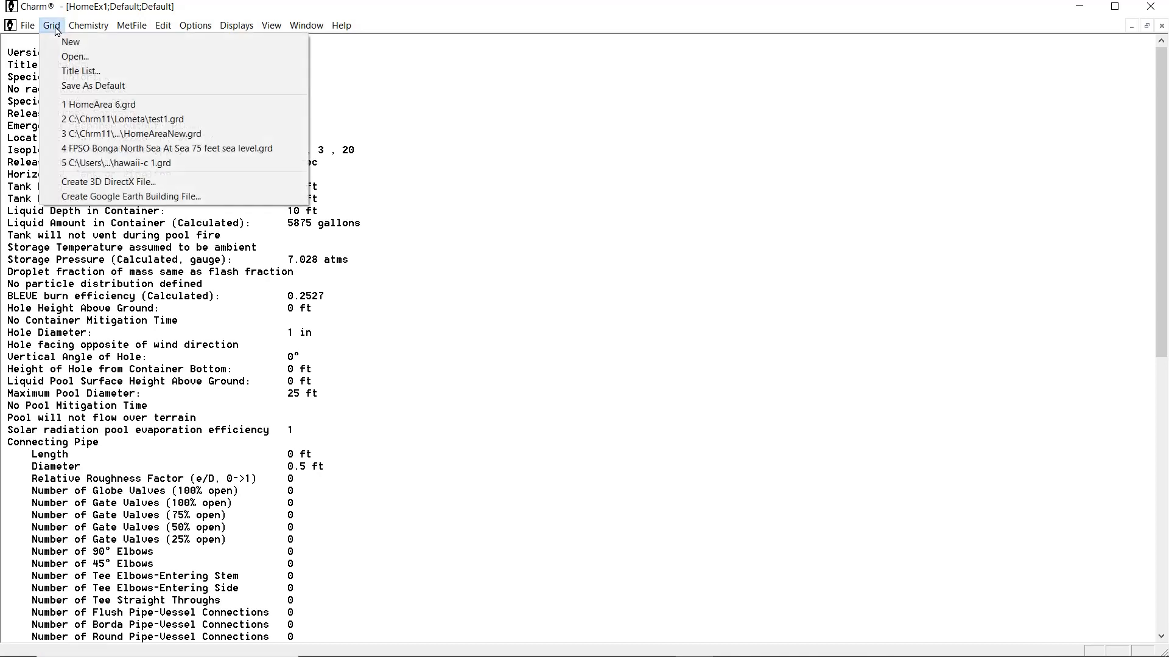
pyautogui.click(103, 106)
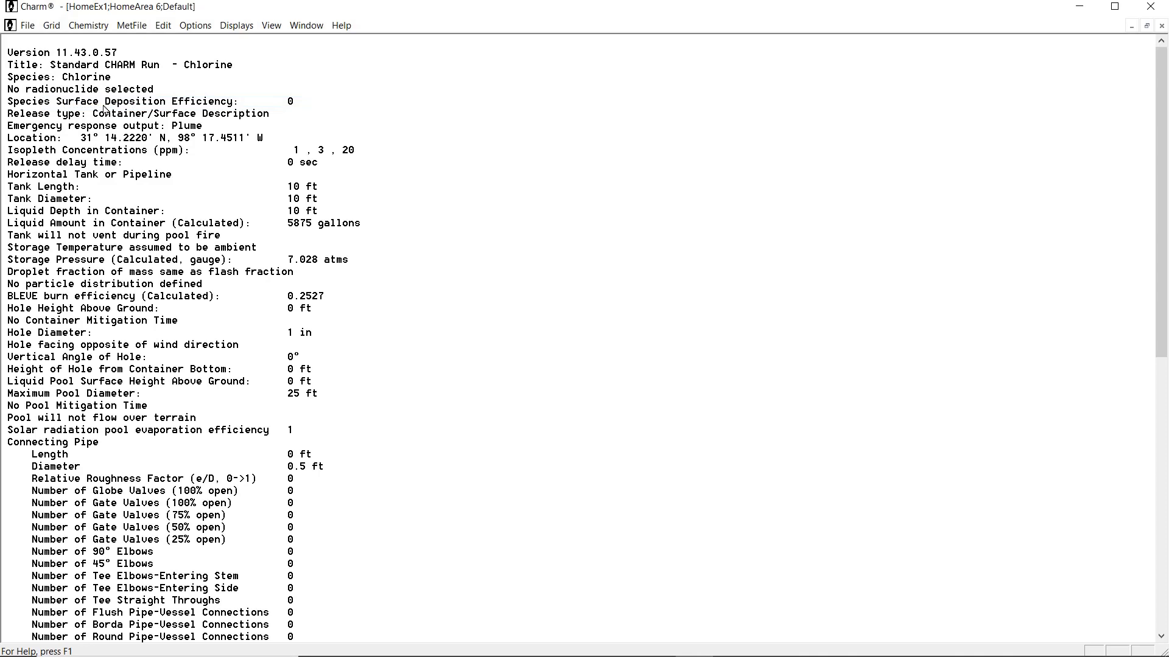
pyautogui.click(128, 27)
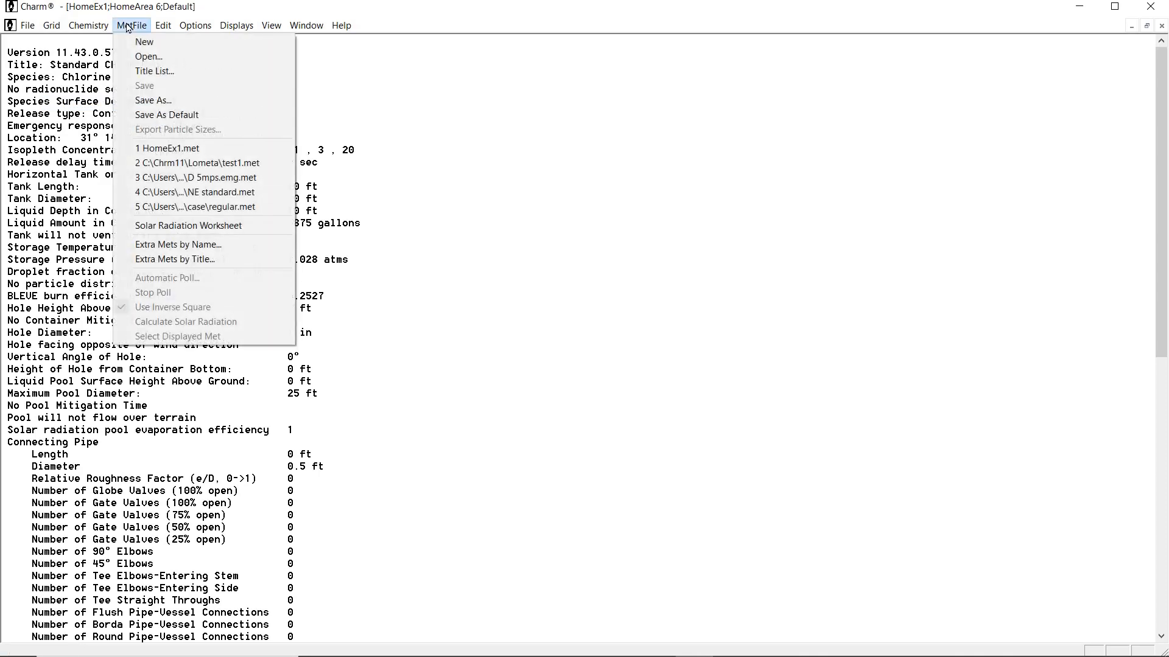
pyautogui.click(183, 149)
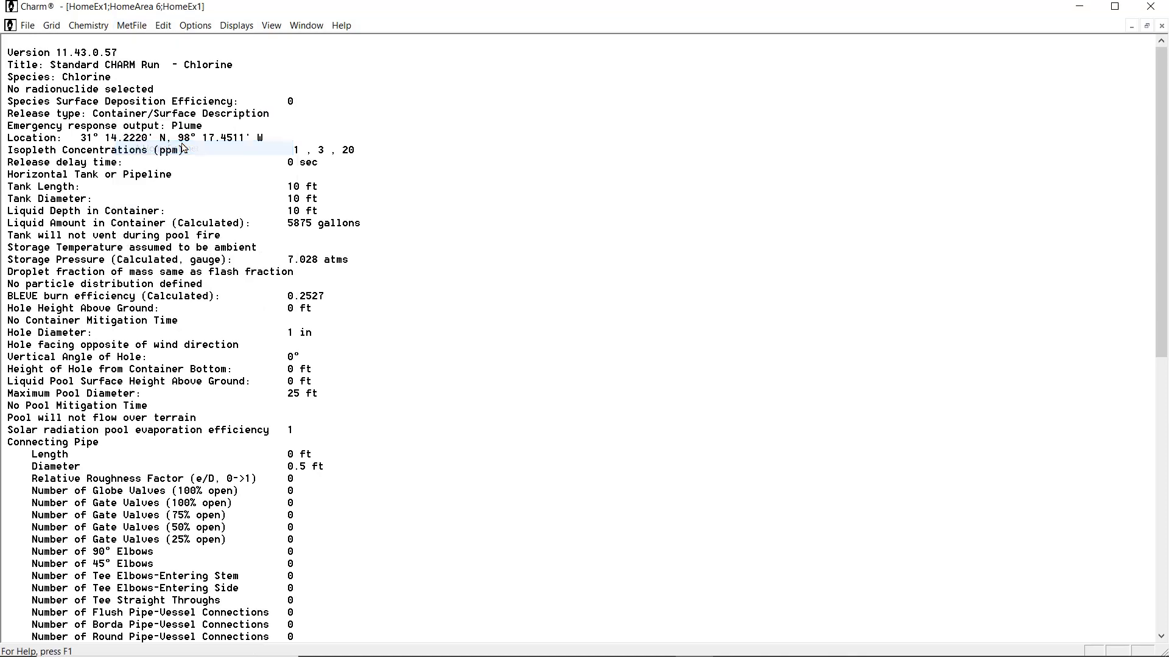
# Review the release, grid and met input data and run the plume calculation for 0:15 since release
pyautogui.scroll(-14, 550, 201)
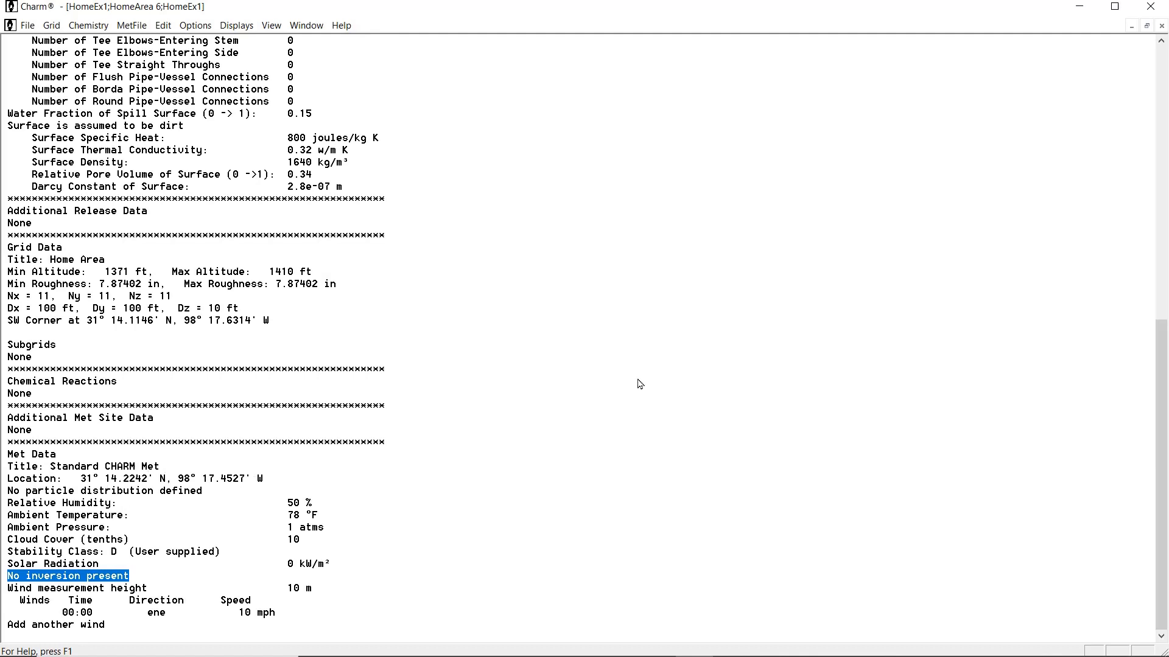
pyautogui.scroll(12, 639, 383)
pyautogui.scroll(3, 639, 384)
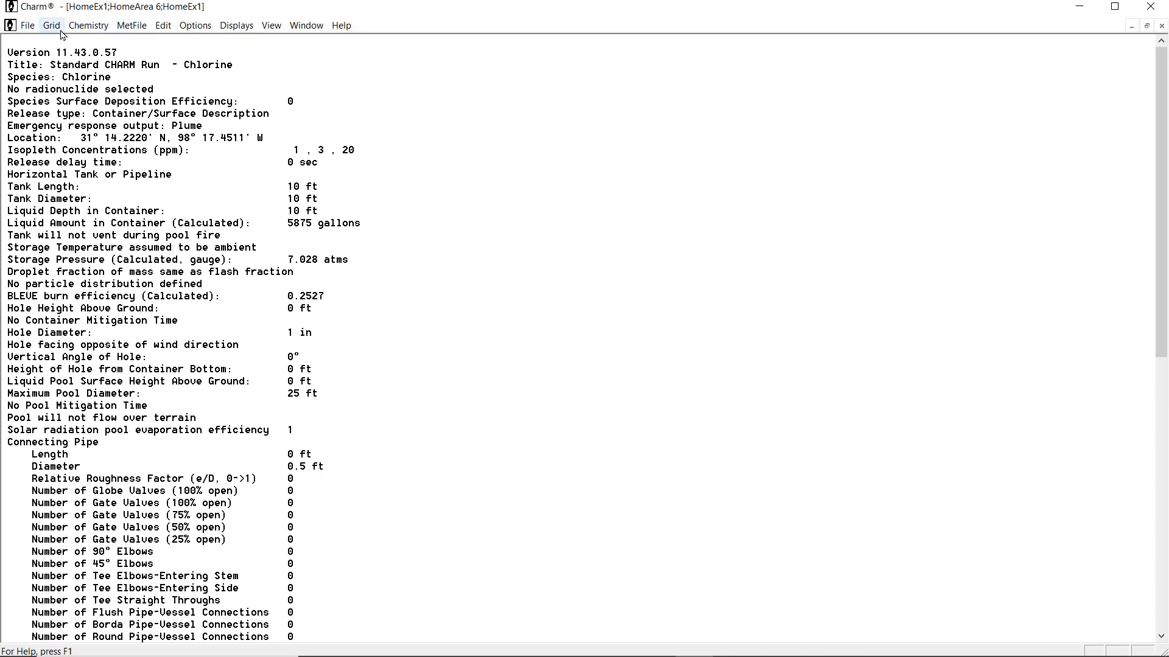
pyautogui.click(244, 27)
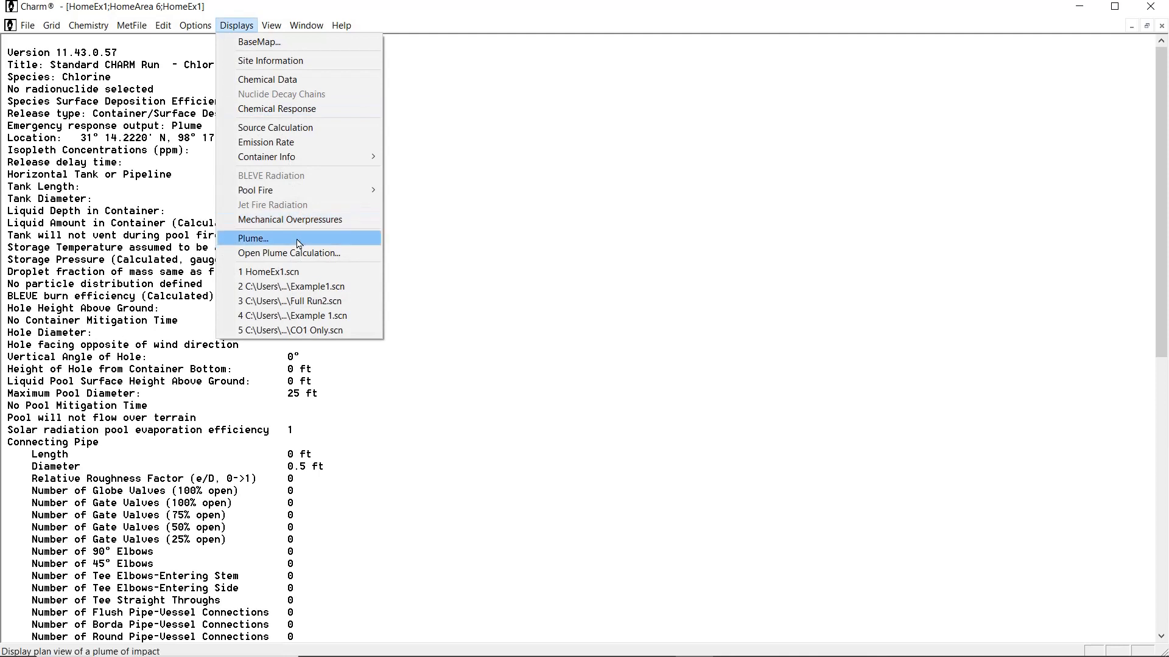
pyautogui.click(299, 244)
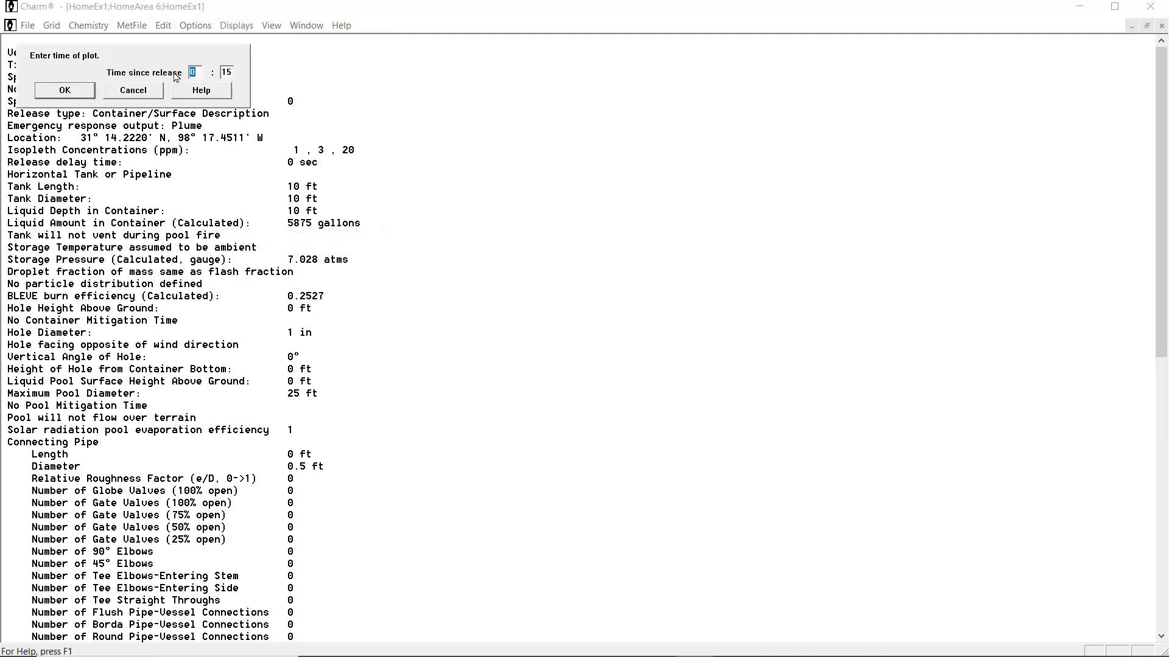
pyautogui.click(65, 90)
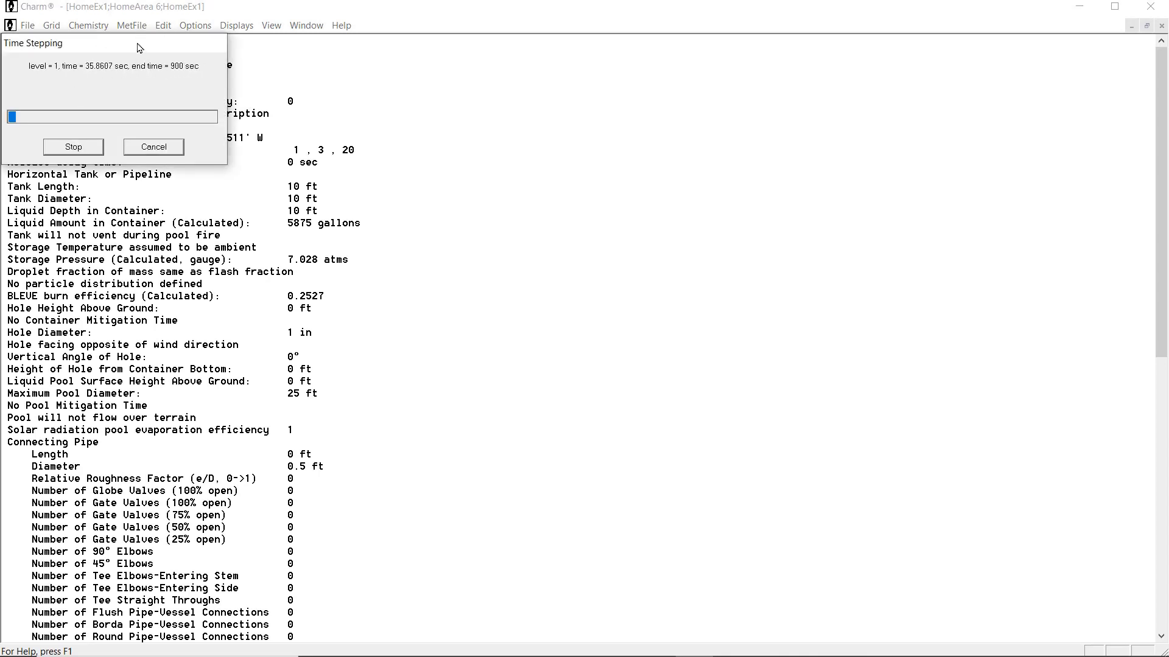
pyautogui.moveTo(131, 45); pyautogui.dragTo(639, 175)
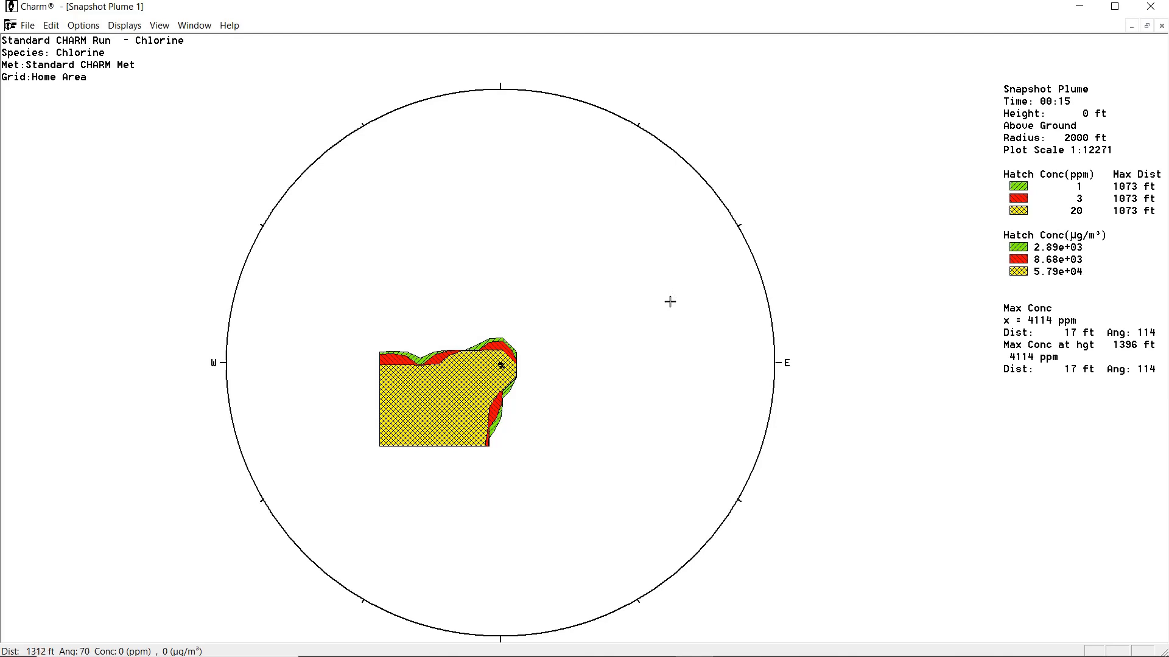
# Show the grid on the snapshot plume and set its isopleth concentrations to 500, 1000 and 2000 ppm
pyautogui.click(85, 26)
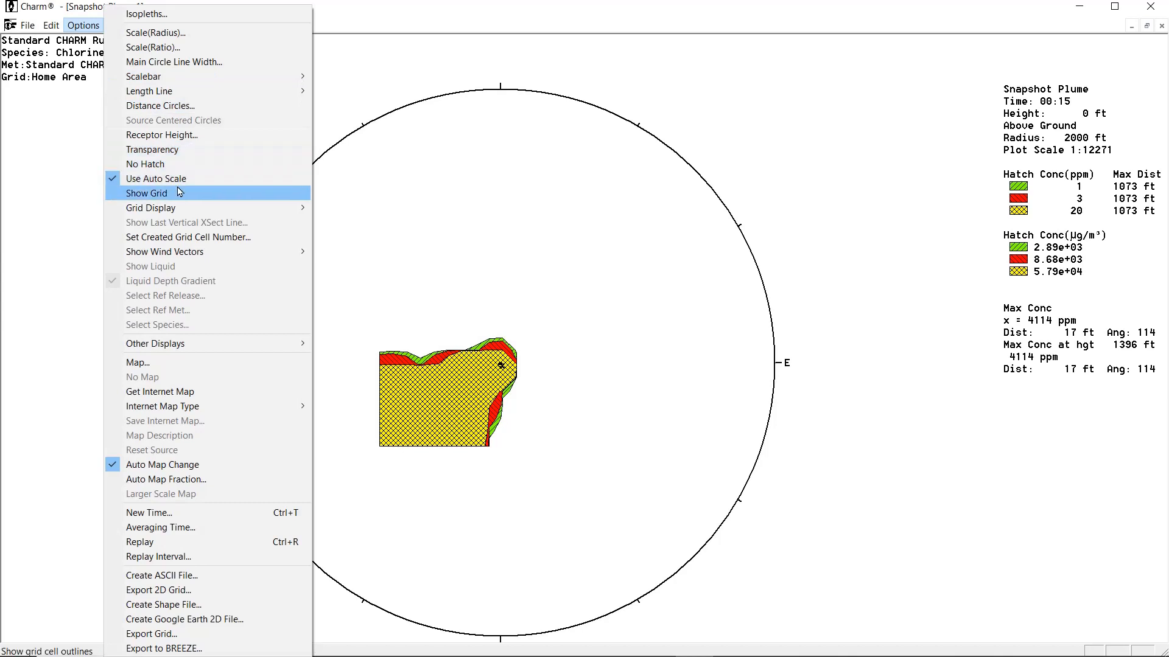
pyautogui.click(181, 193)
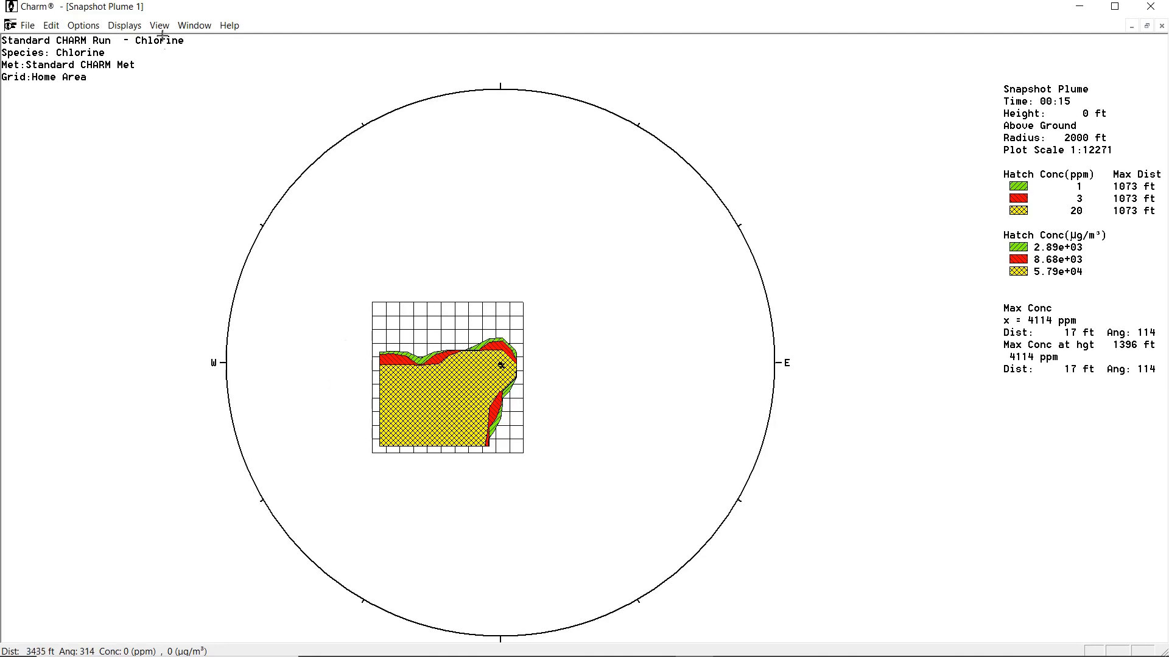
pyautogui.click(81, 28)
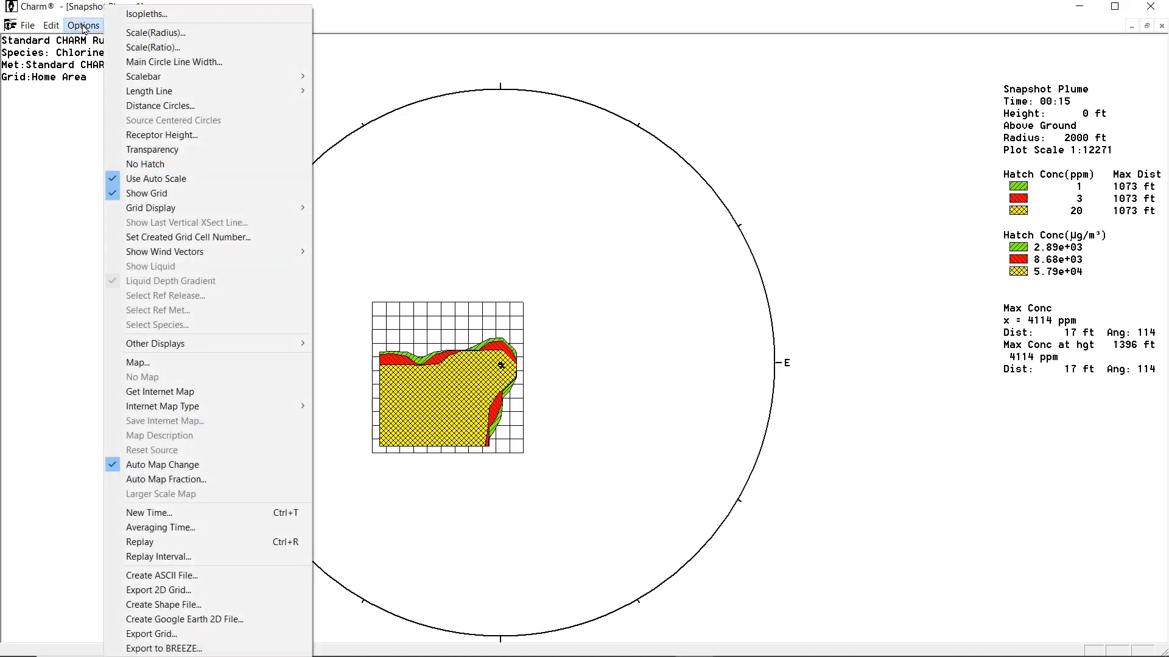
pyautogui.click(139, 14)
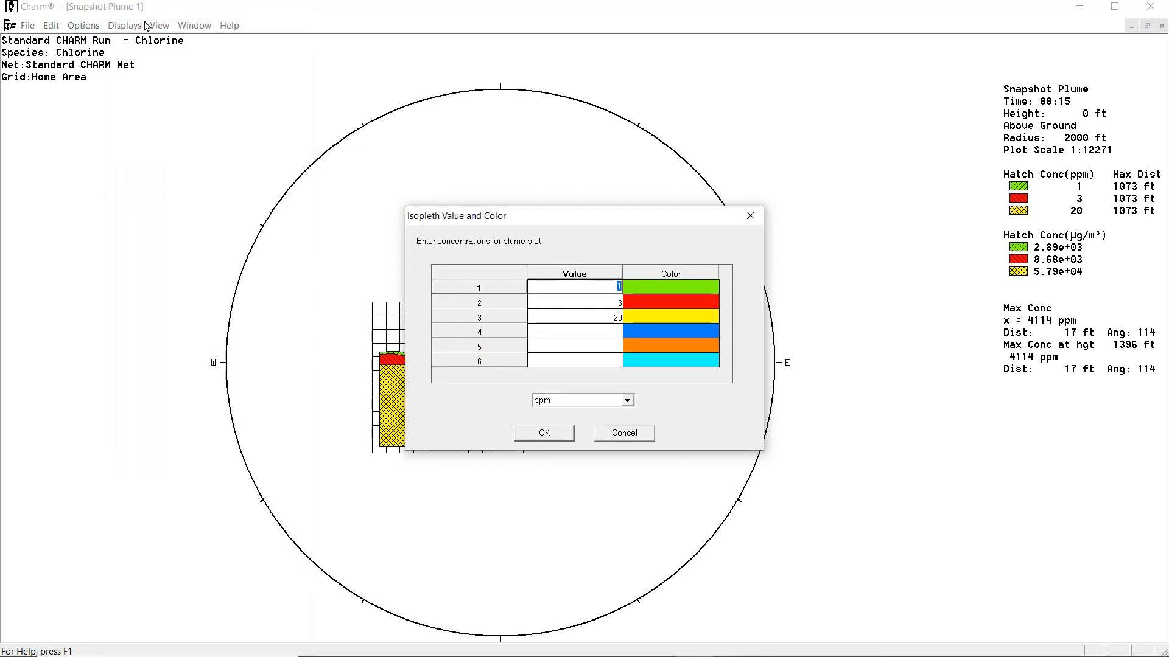
pyautogui.write('500')
pyautogui.press('Down')
pyautogui.write('100')
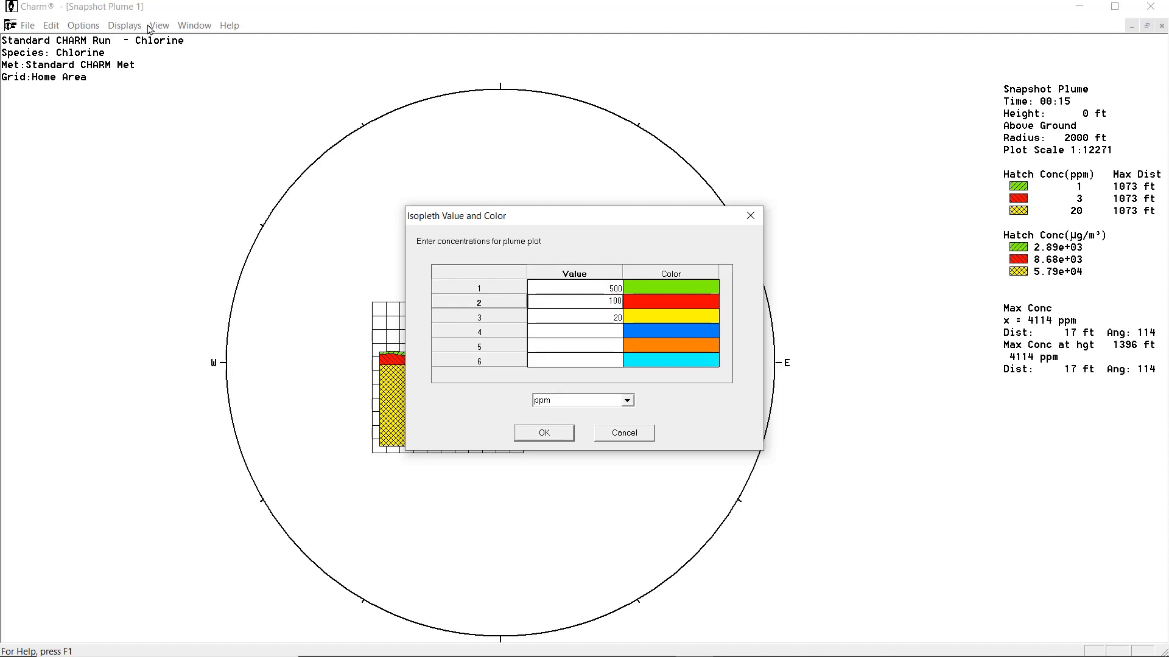
pyautogui.write('0')
pyautogui.press('Down')
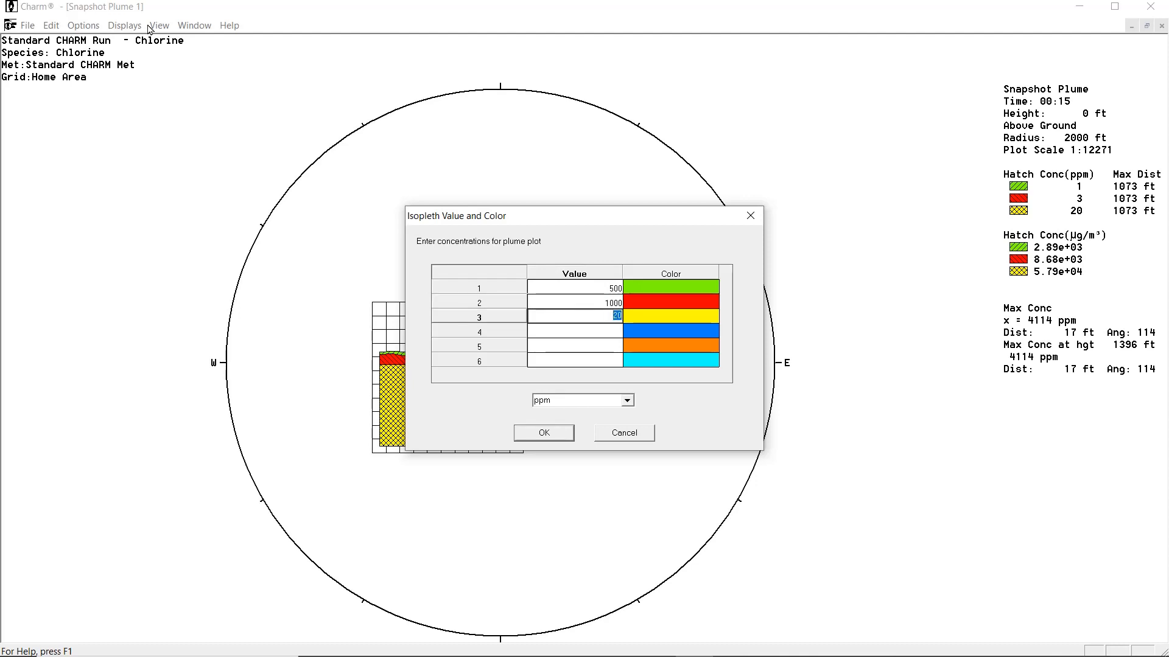
pyautogui.write('2000')
pyautogui.click(555, 435)
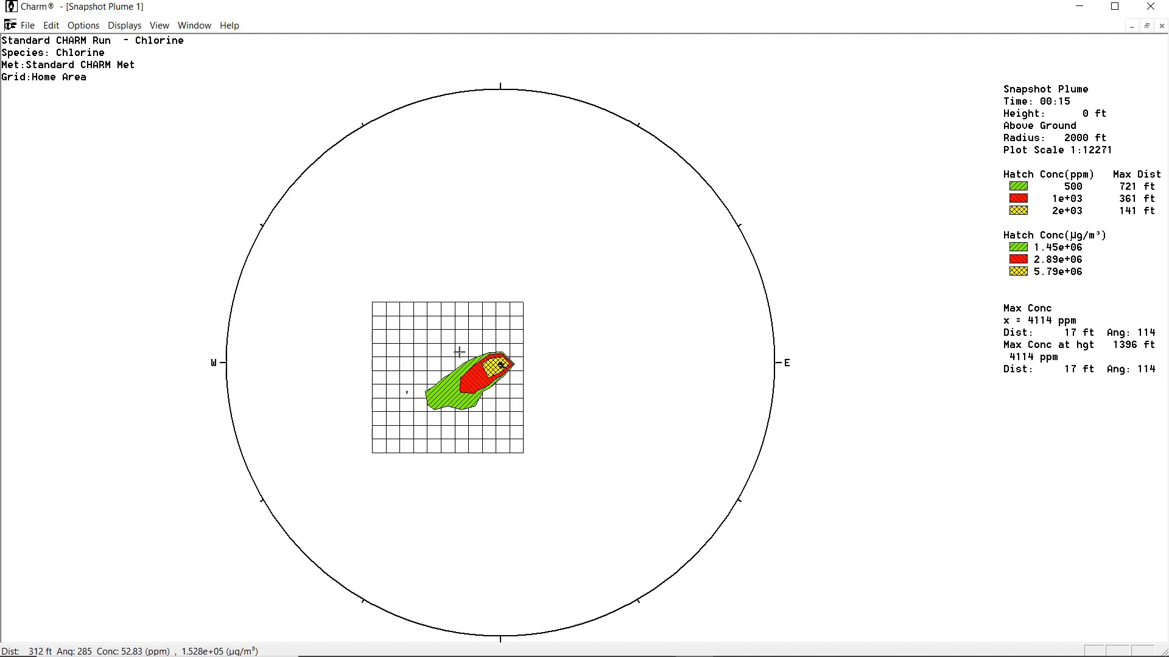
# Set the snapshot plume's circle radius to 1000 feet, and zoom the plot to a 640 ft radius
pyautogui.click(82, 27)
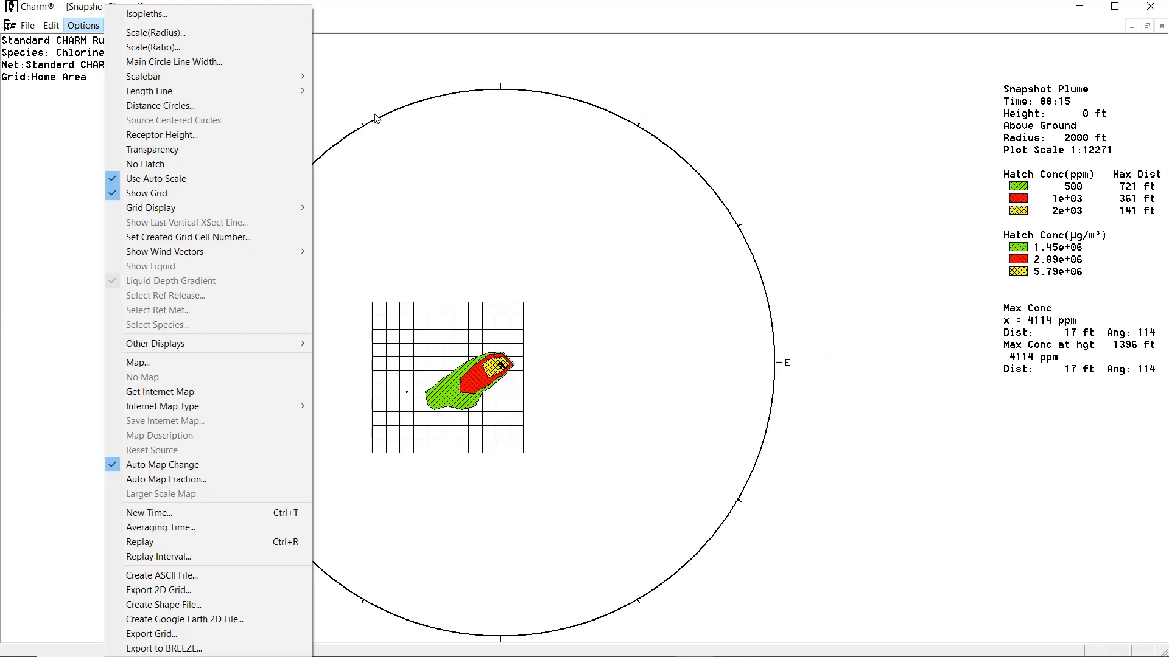
pyautogui.click(177, 32)
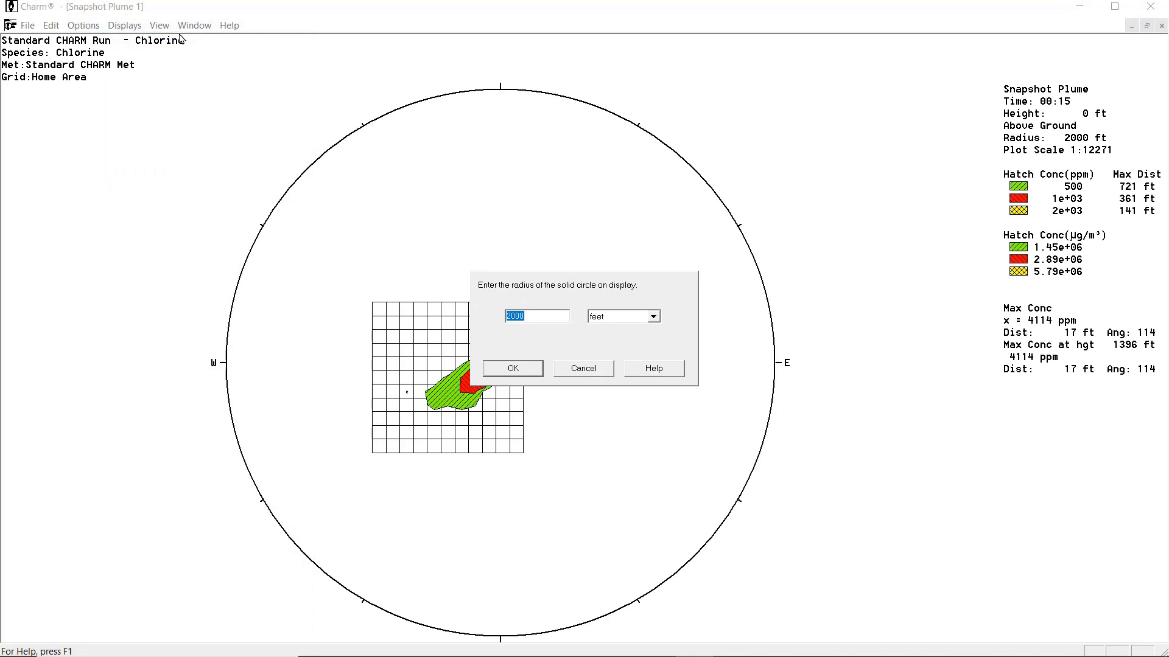
pyautogui.write('1000')
pyautogui.click(513, 369)
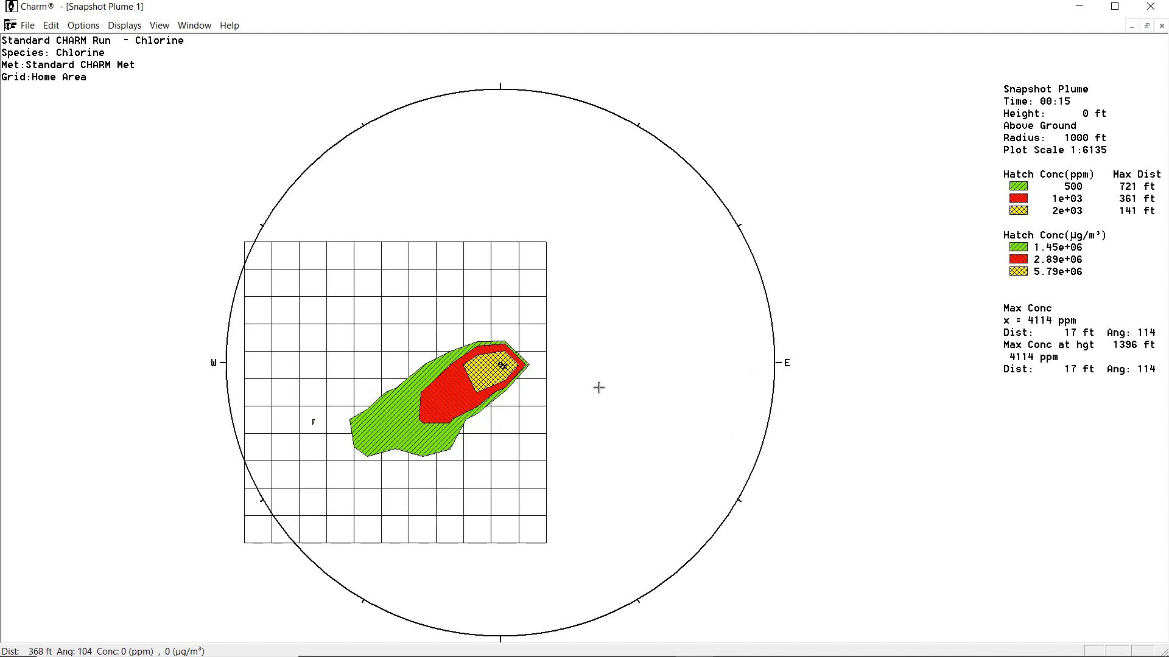
pyautogui.scroll(5, 598, 388)
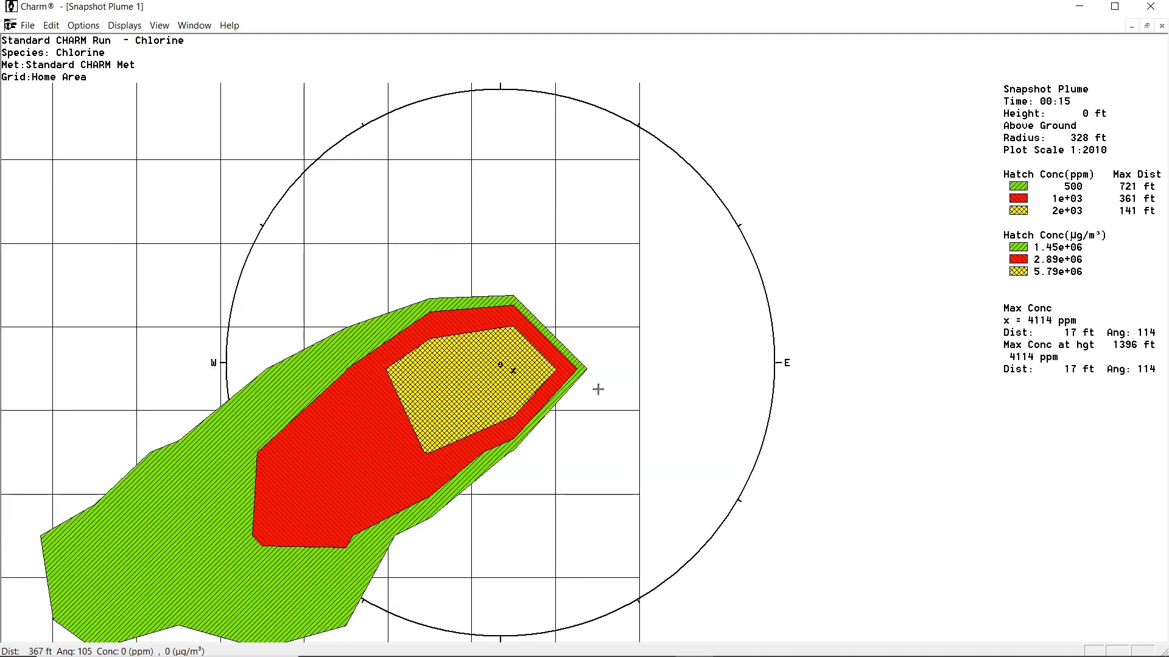
pyautogui.scroll(-2, 598, 389)
pyautogui.scroll(-3, 599, 389)
pyautogui.scroll(2, 598, 388)
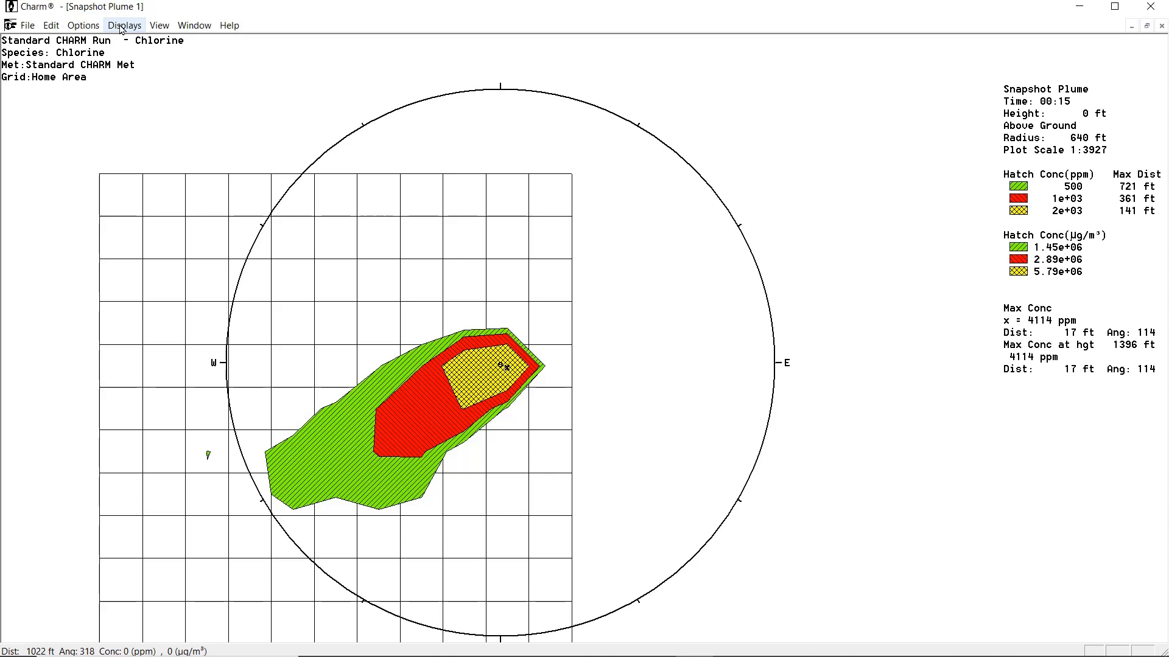
pyautogui.scroll(-2, 299, 318)
pyautogui.scroll(2, 299, 317)
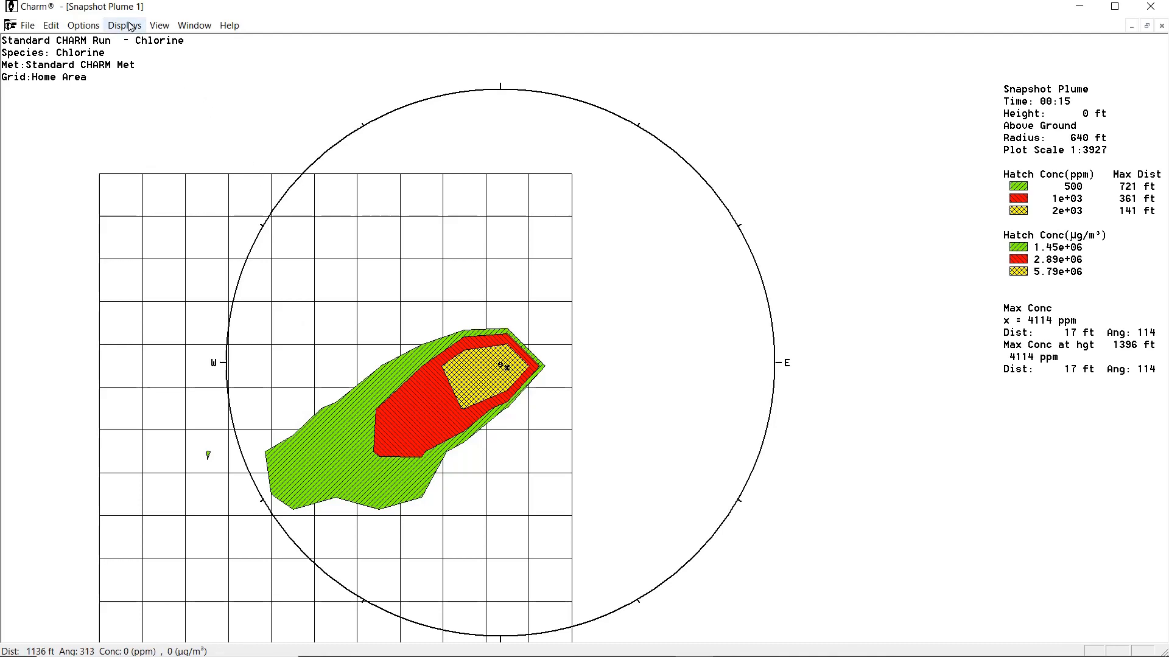
# Create the Integrated Area display from the chlorine snapshot plume
pyautogui.click(83, 26)
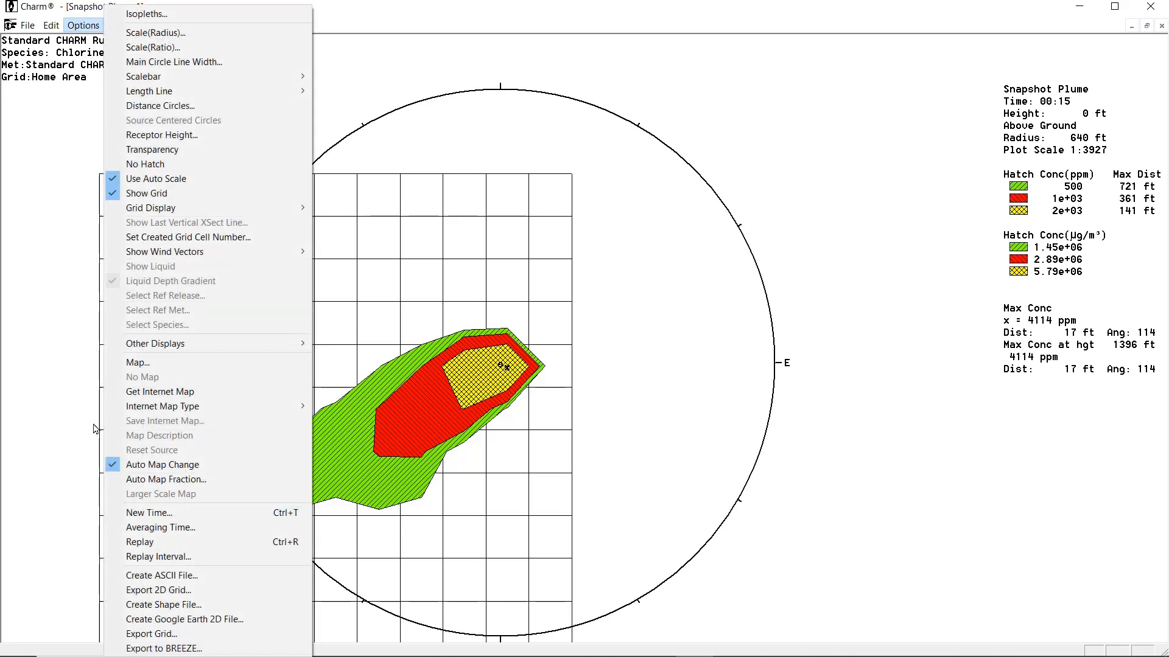
pyautogui.click(377, 20)
pyautogui.click(126, 26)
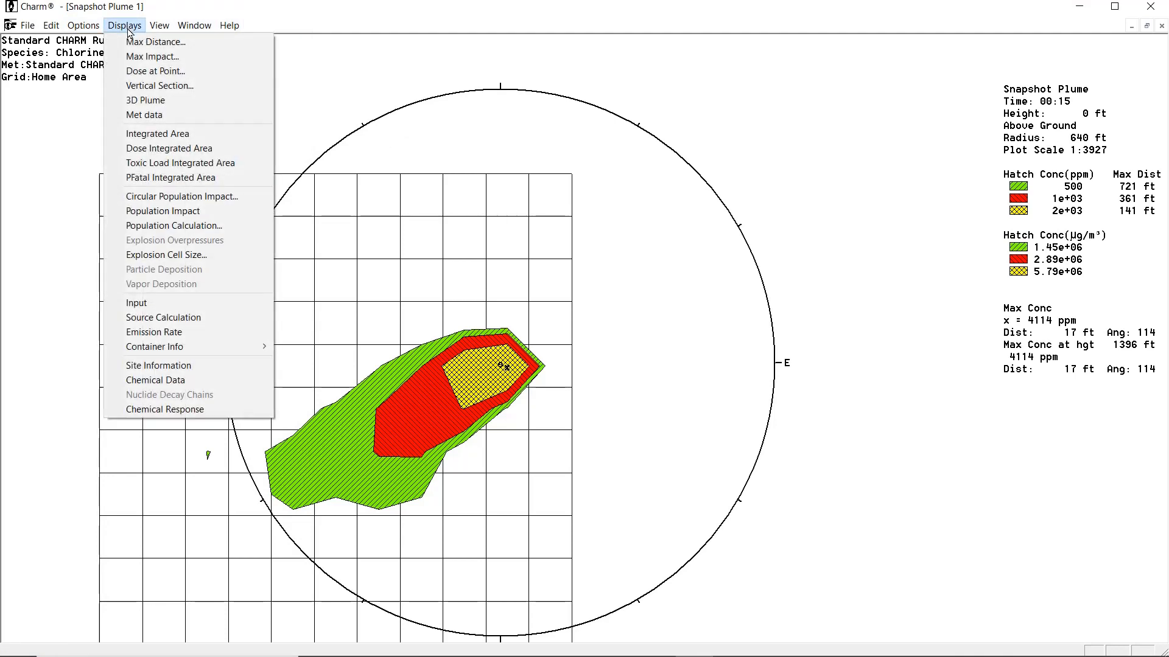
pyautogui.click(159, 134)
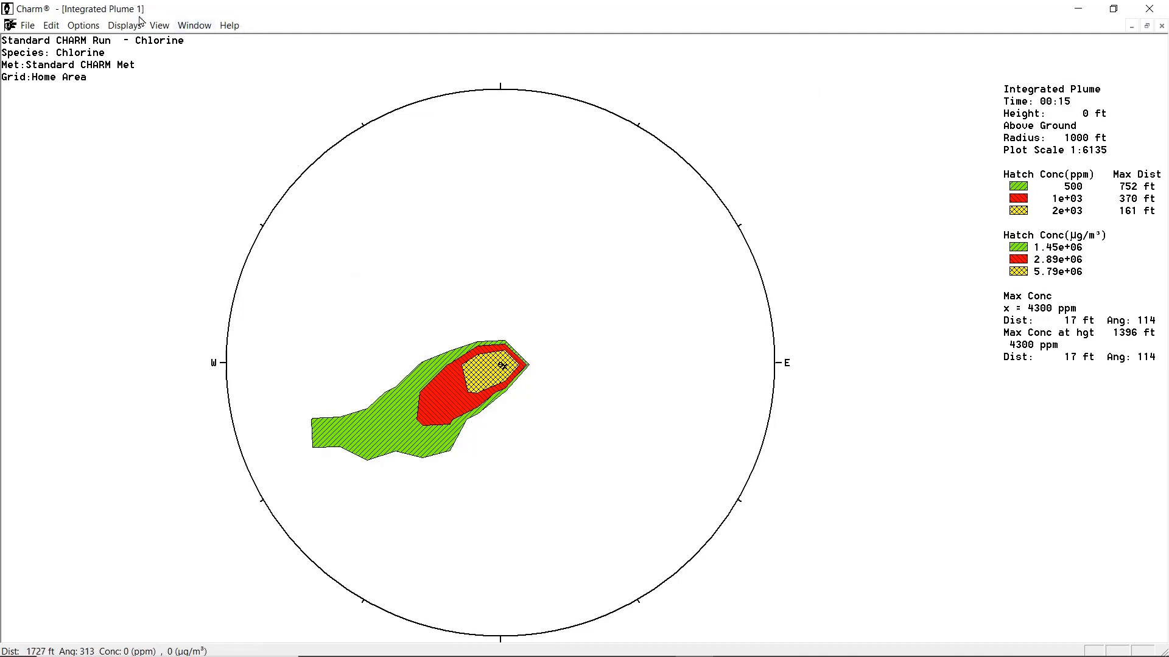
# Compare Integrated Plume 1 with Snapshot Plume 1, checking the snapshot's radius, and return to the integrated plot
pyautogui.click(190, 25)
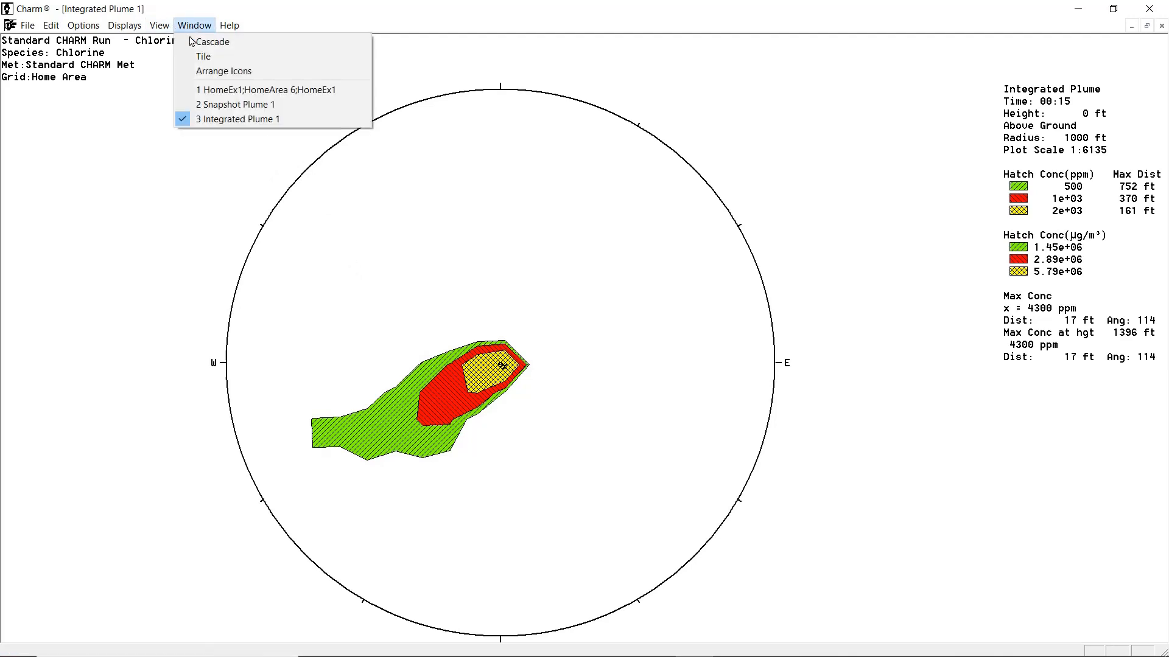
pyautogui.click(207, 99)
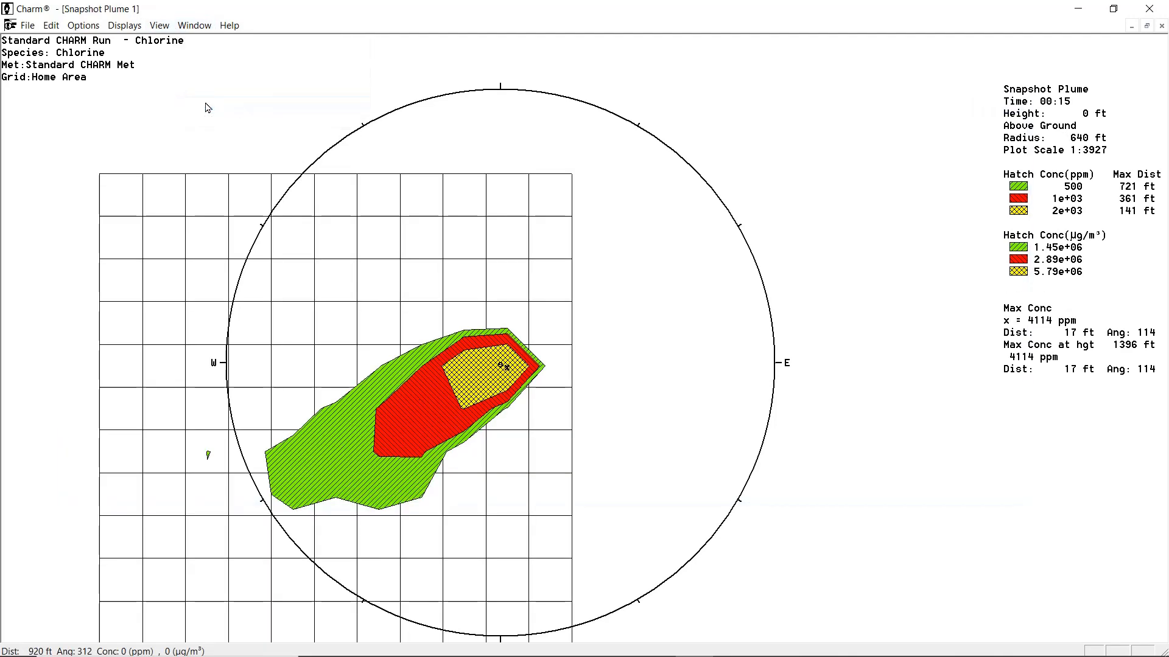
pyautogui.click(198, 27)
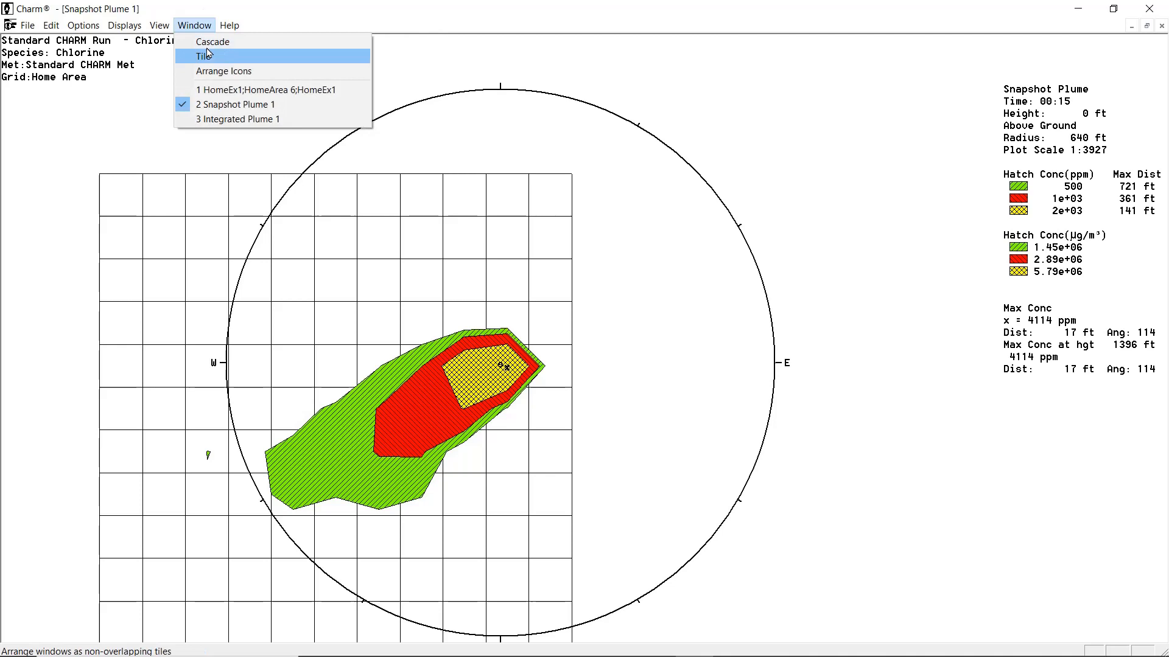
pyautogui.click(221, 118)
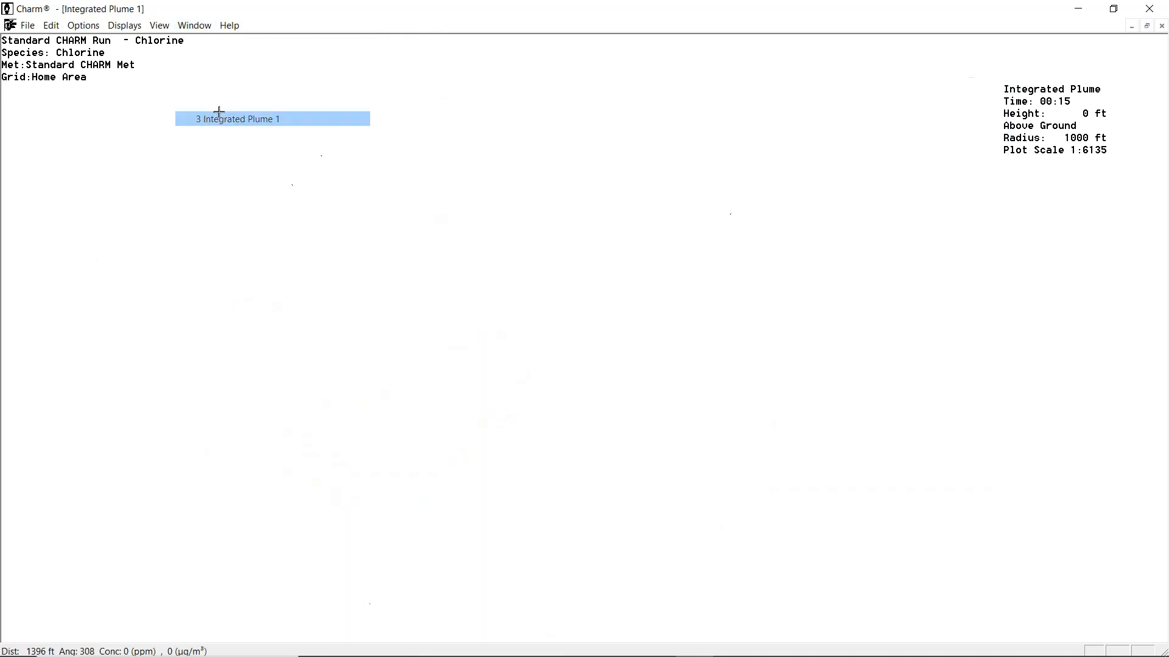
# Set the integrated plume's circle radius to 640 feet
pyautogui.click(79, 27)
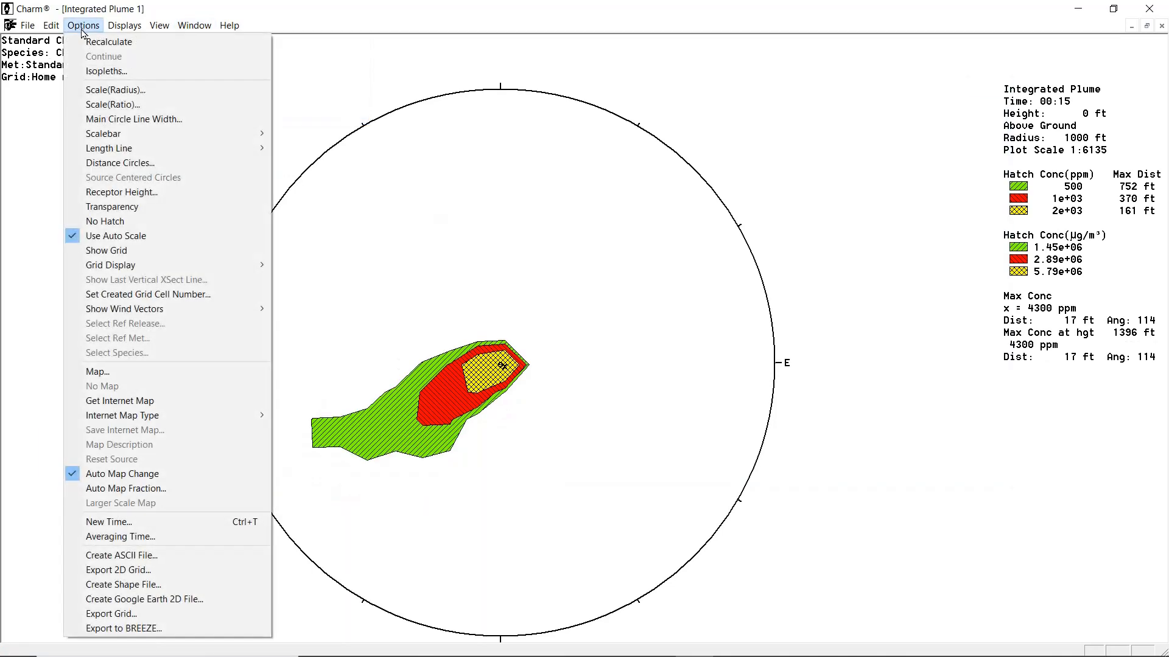
pyautogui.click(117, 90)
pyautogui.write('6')
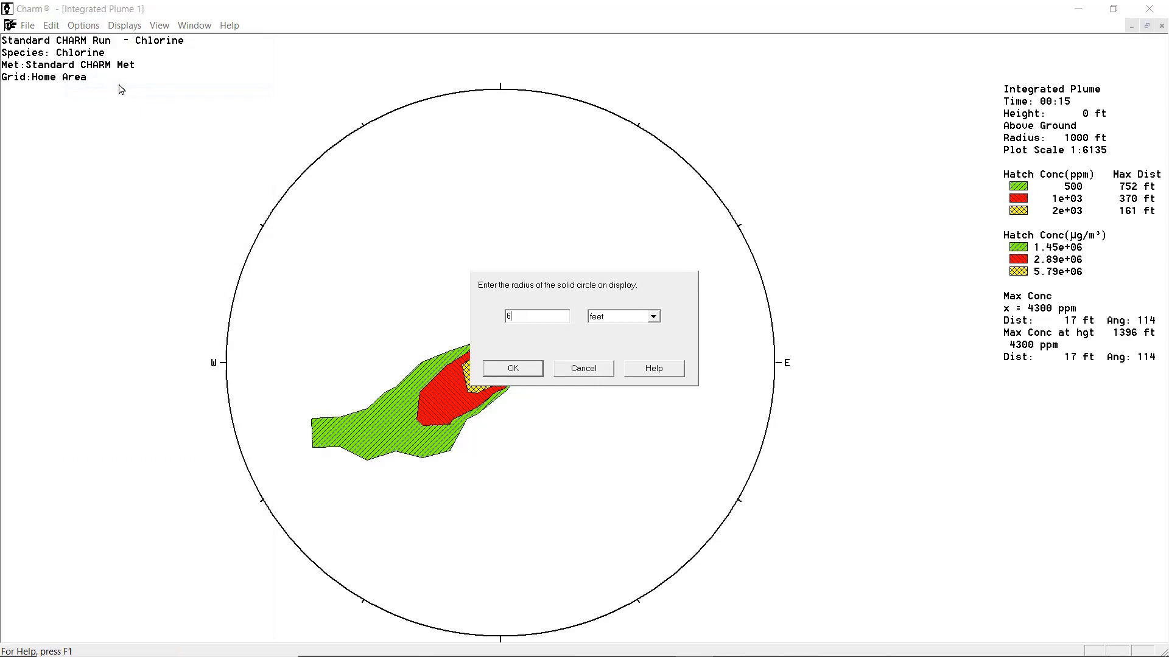
pyautogui.write('40')
pyautogui.click(514, 370)
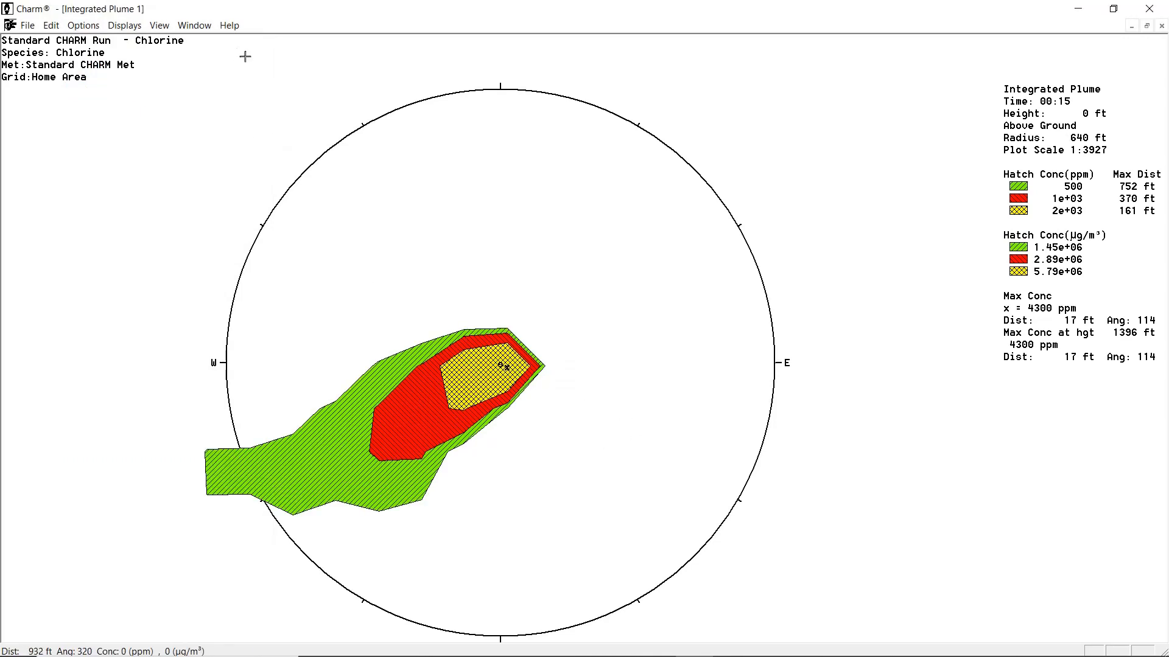
# Compare Snapshot Plume 1 with Integrated Plume 1 at the same scale, and return to the integrated plot
pyautogui.click(194, 27)
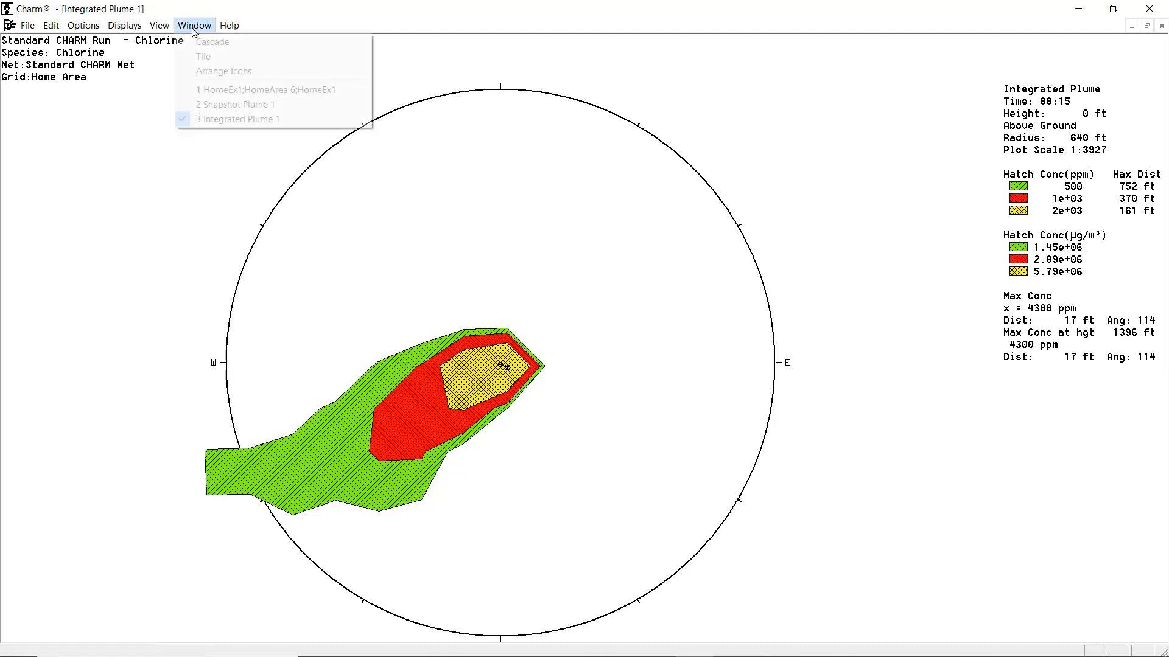
pyautogui.click(219, 105)
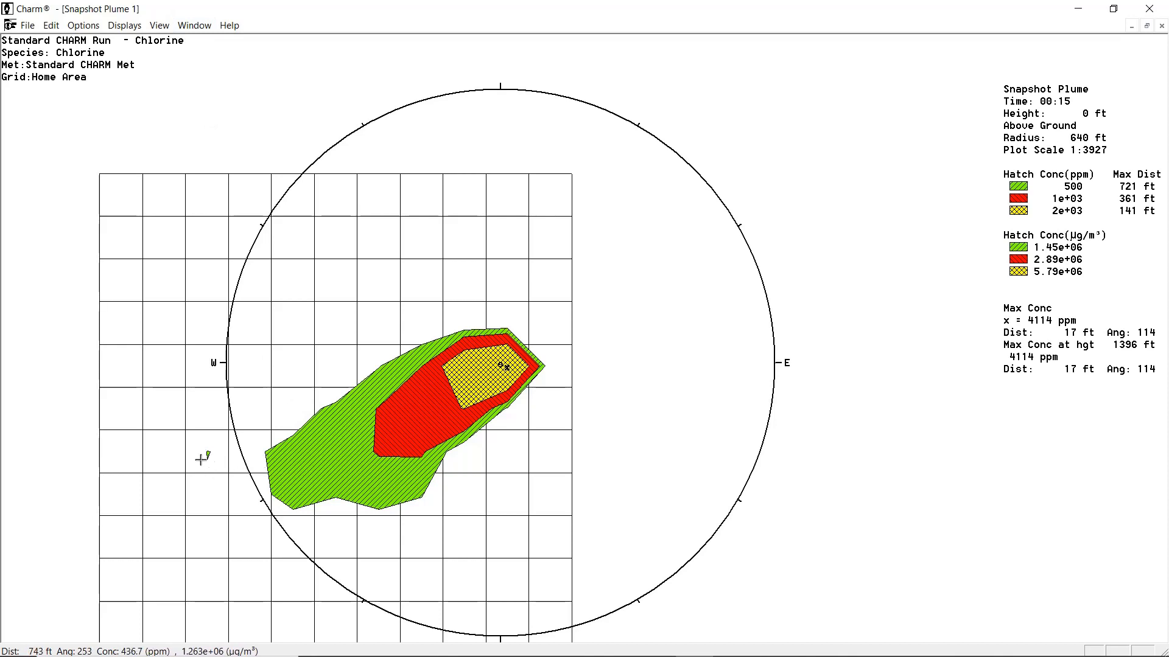
pyautogui.click(194, 25)
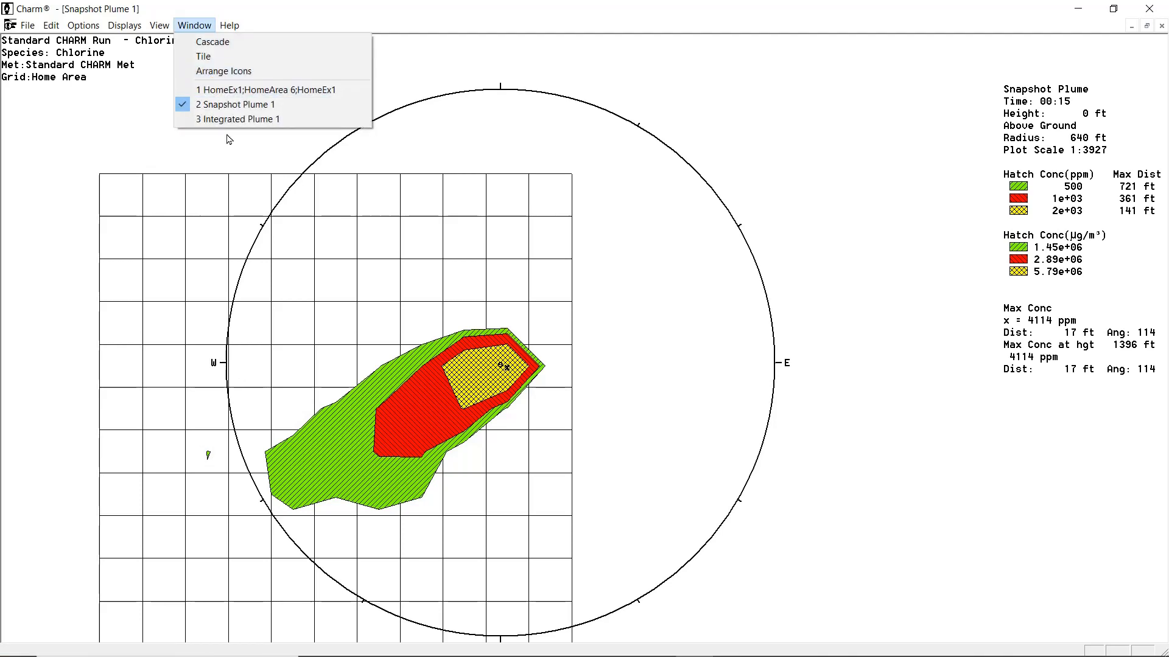
pyautogui.click(218, 119)
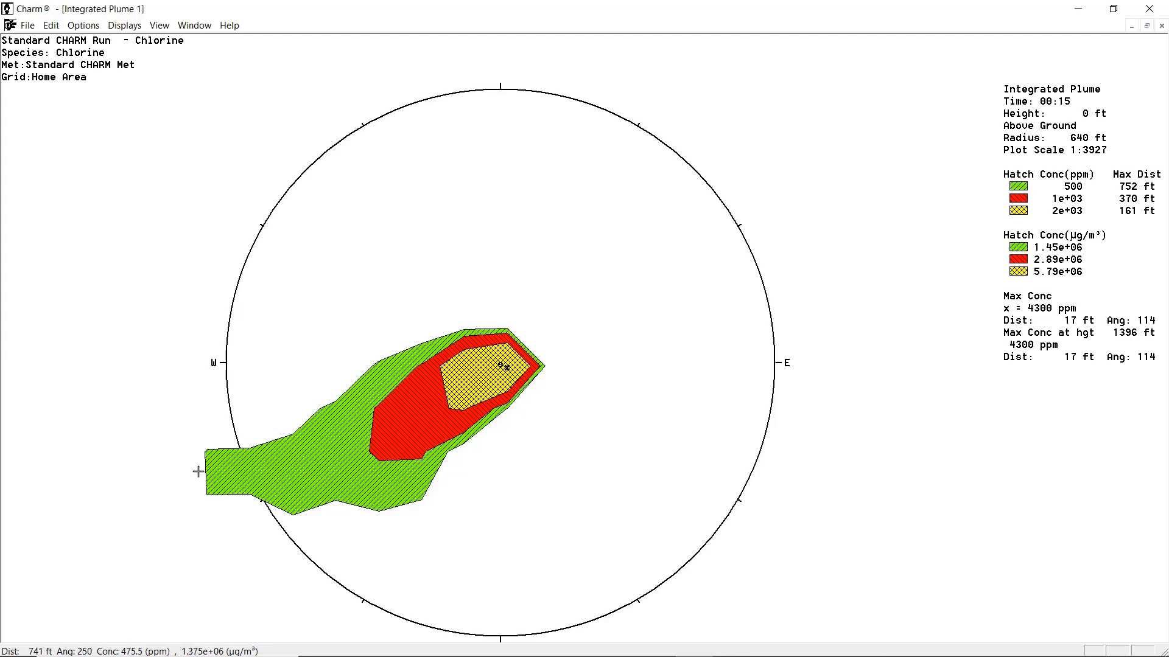
# Show the grid on Integrated Plume 1, and switch to Snapshot Plume 1 for comparison
pyautogui.click(85, 25)
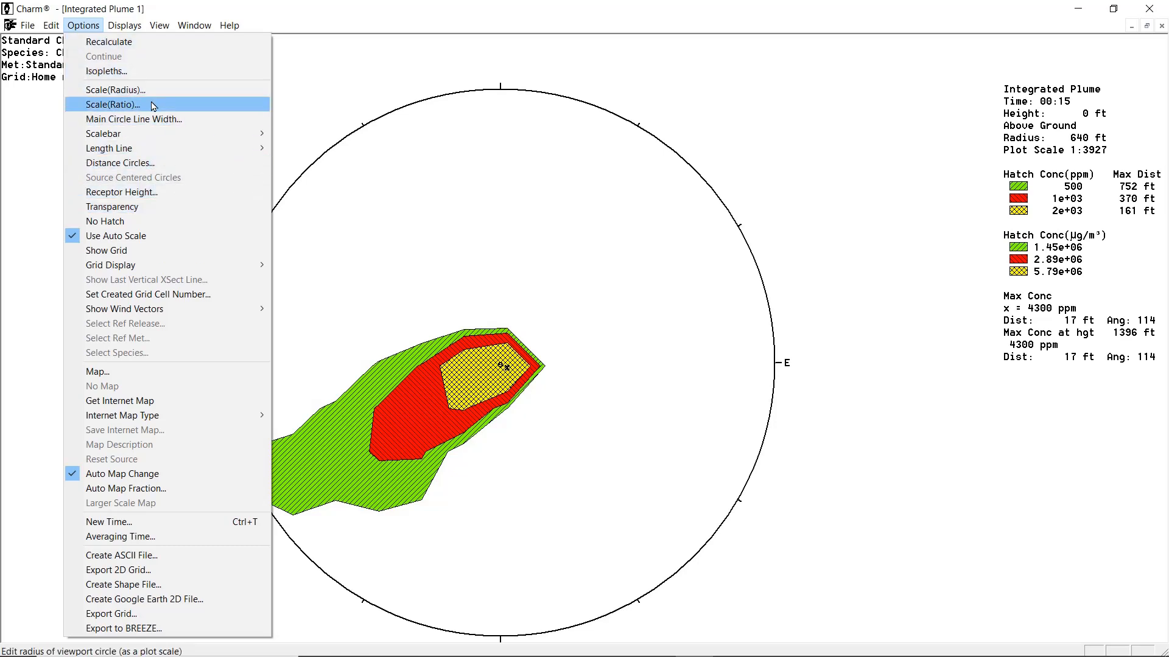
pyautogui.click(151, 250)
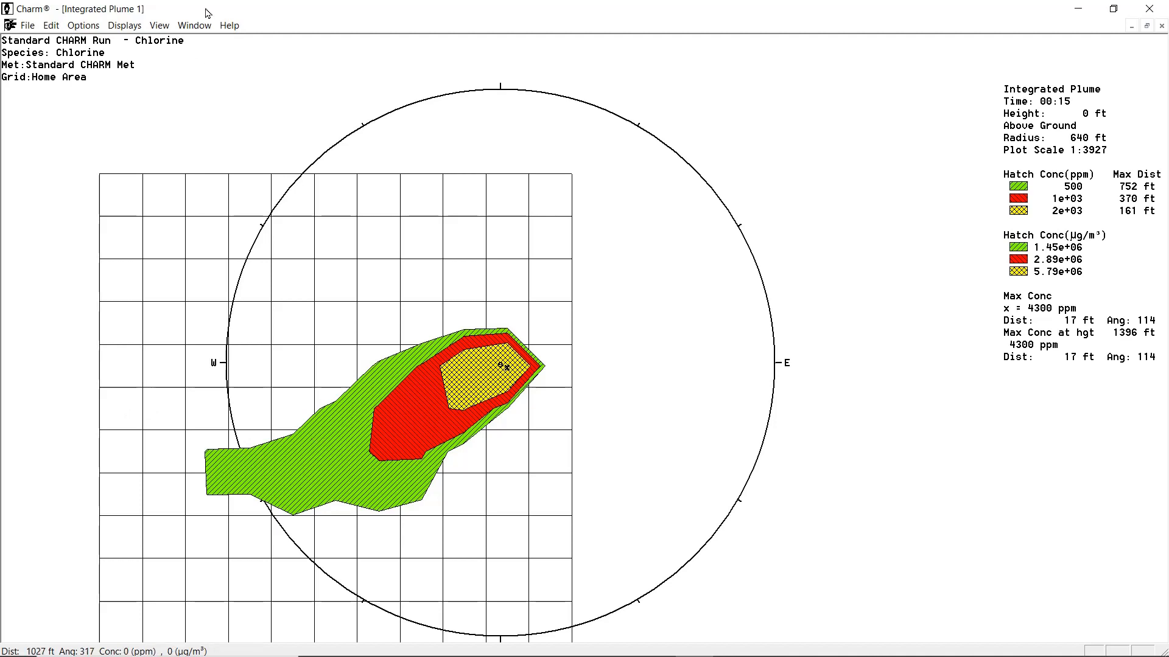
pyautogui.click(190, 30)
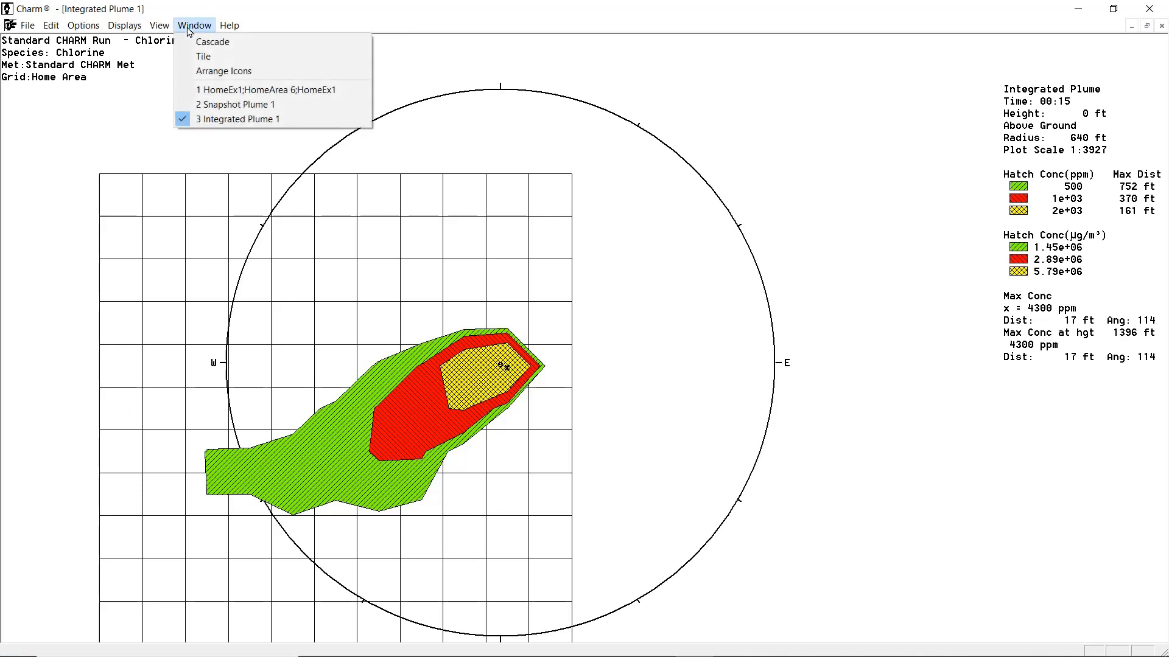
pyautogui.click(220, 107)
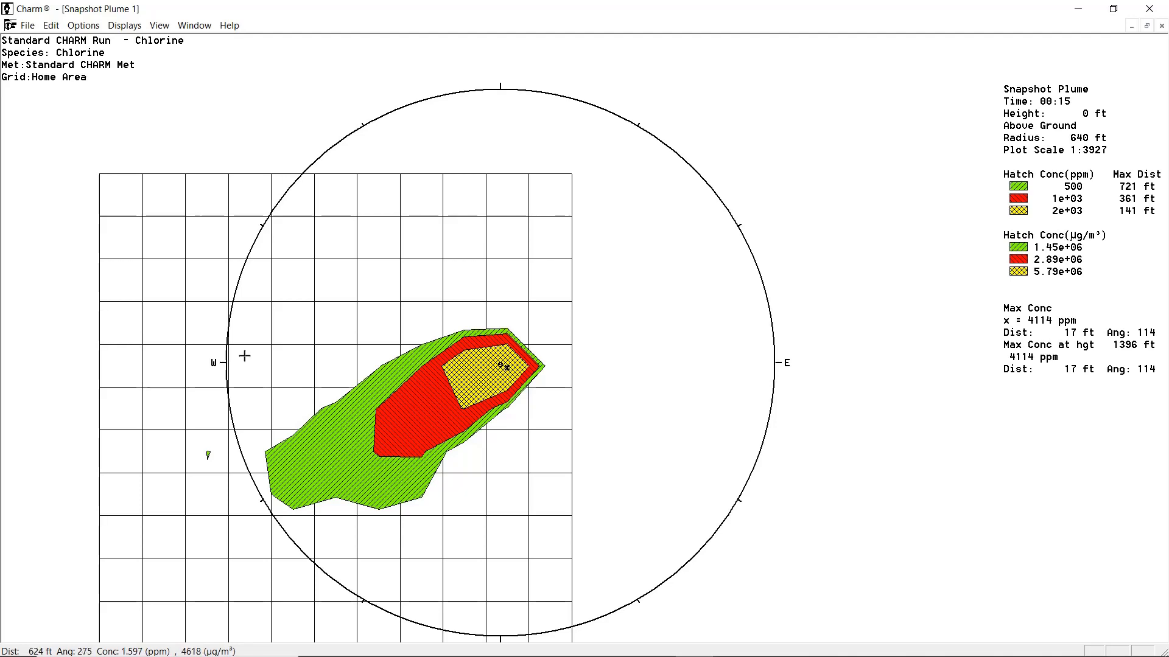
# Load Home2.map as the background map of the snapshot plume
pyautogui.click(82, 27)
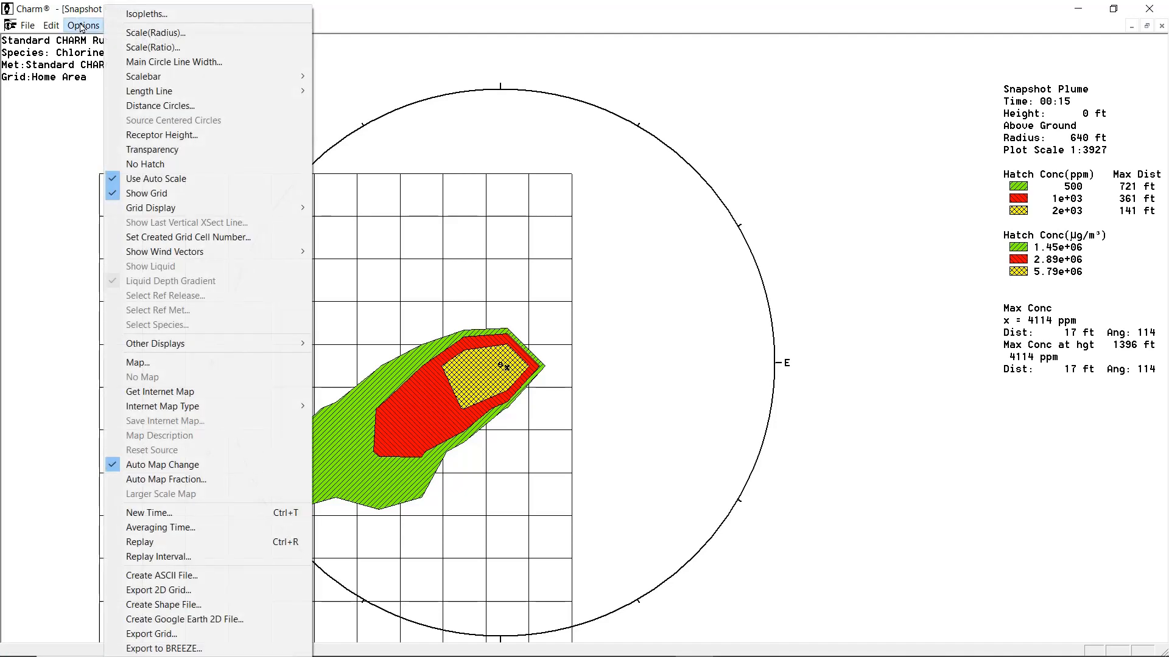
pyautogui.click(160, 363)
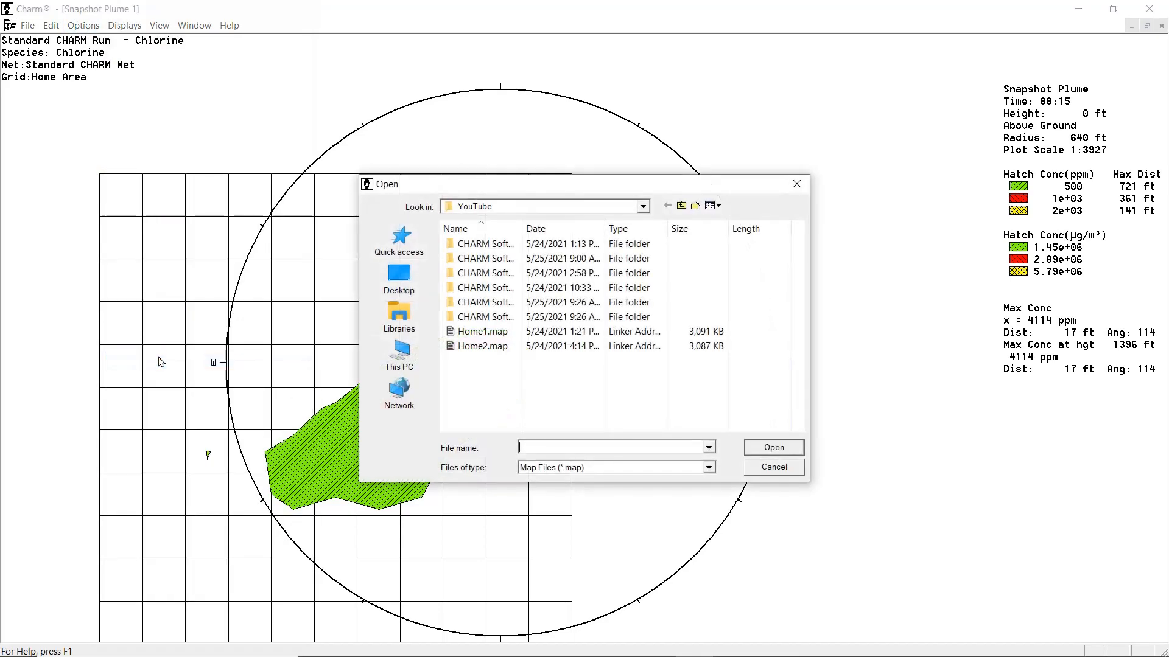
pyautogui.doubleClick(473, 346)
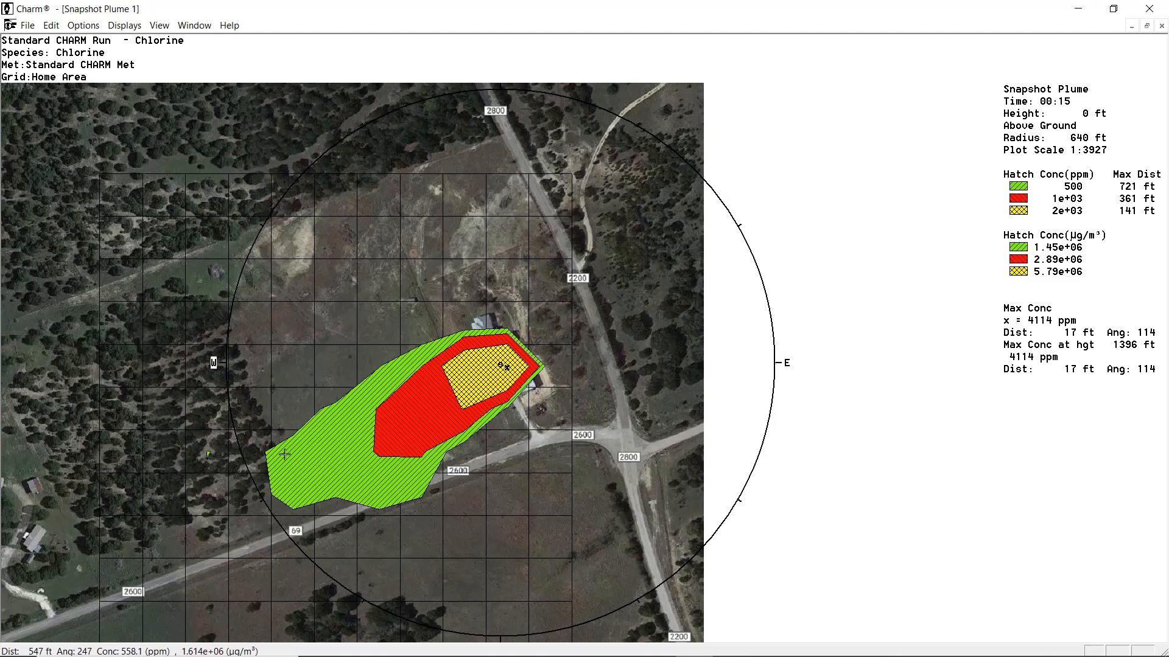
# Plot the dose at a point in the green zone about 387 ft from the source at angle 222, and open its dose table
pyautogui.click(391, 487)
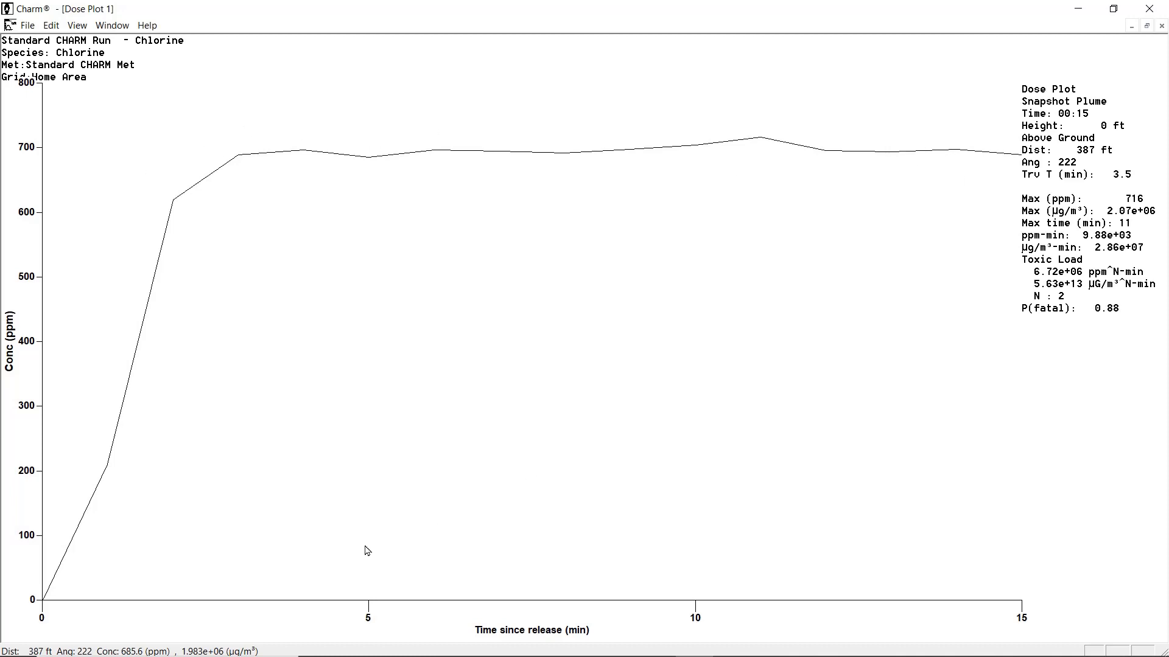
pyautogui.click(29, 30)
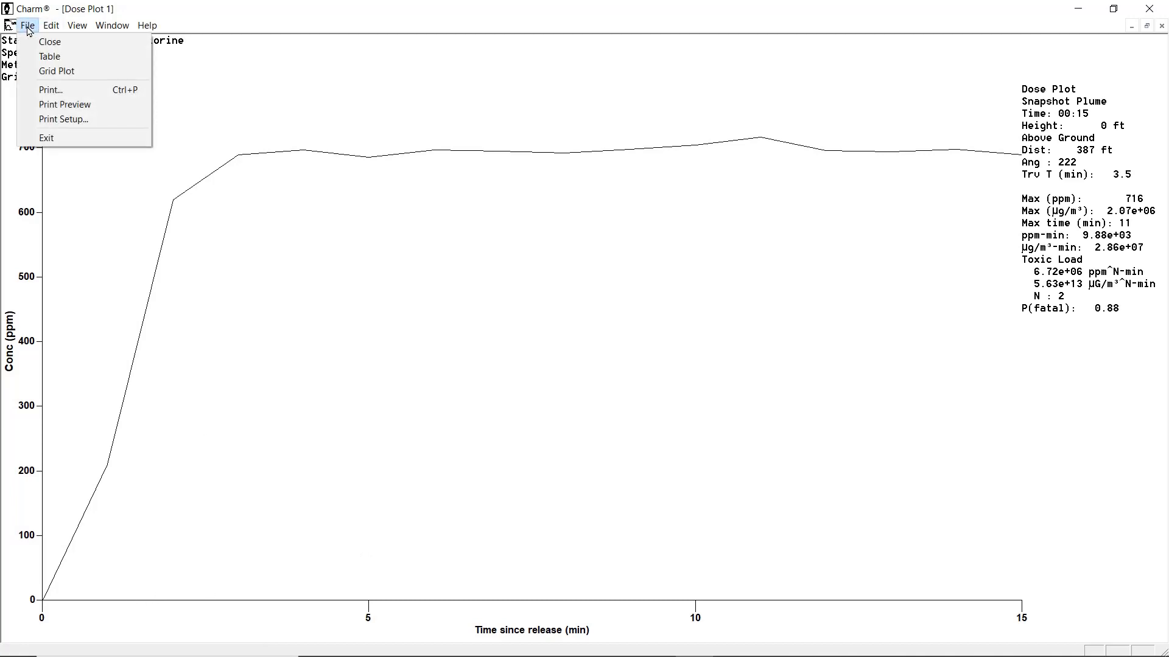
pyautogui.click(46, 57)
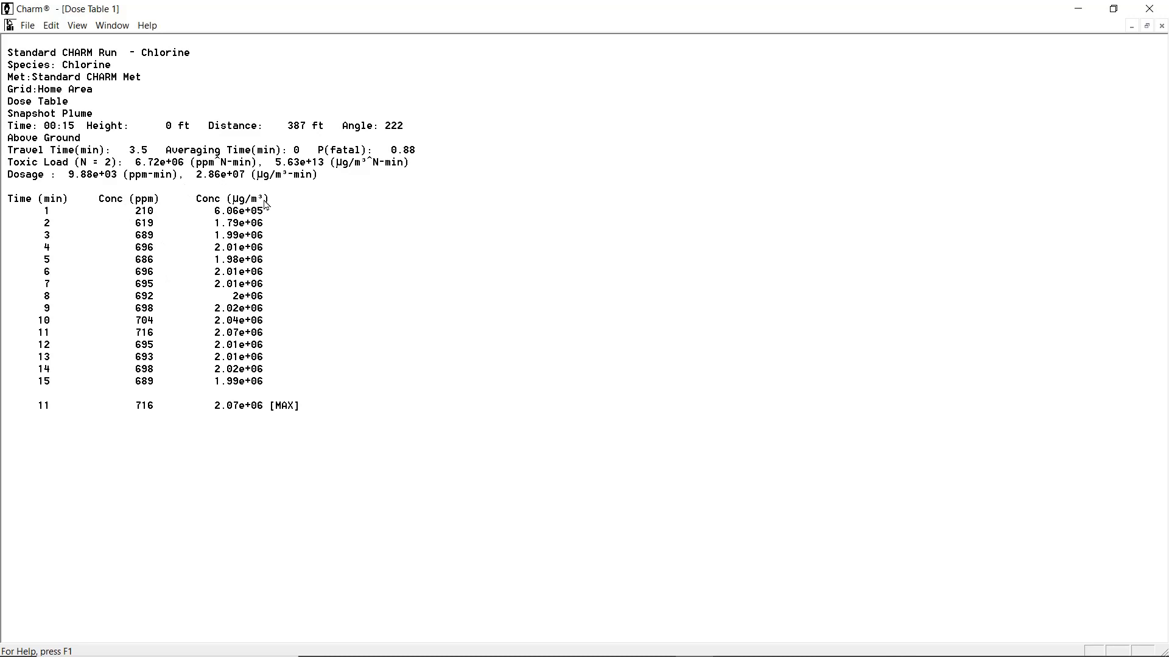
# Close the dose table and the dose plot to return to the snapshot plume
pyautogui.click(32, 26)
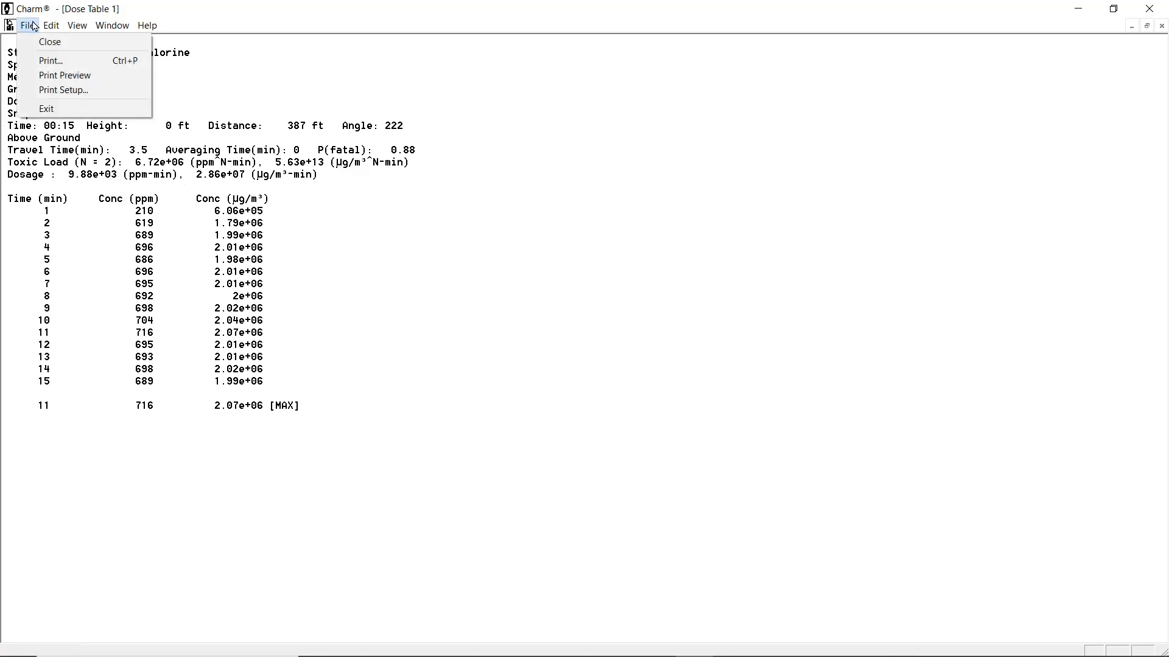
pyautogui.click(42, 42)
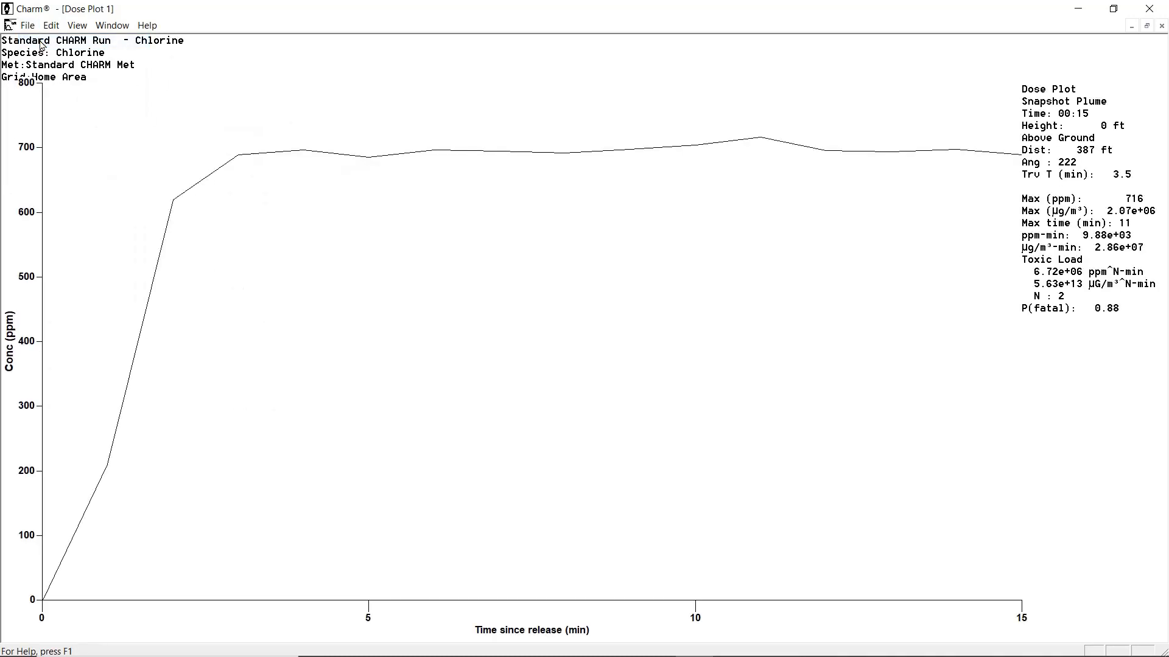
pyautogui.click(28, 25)
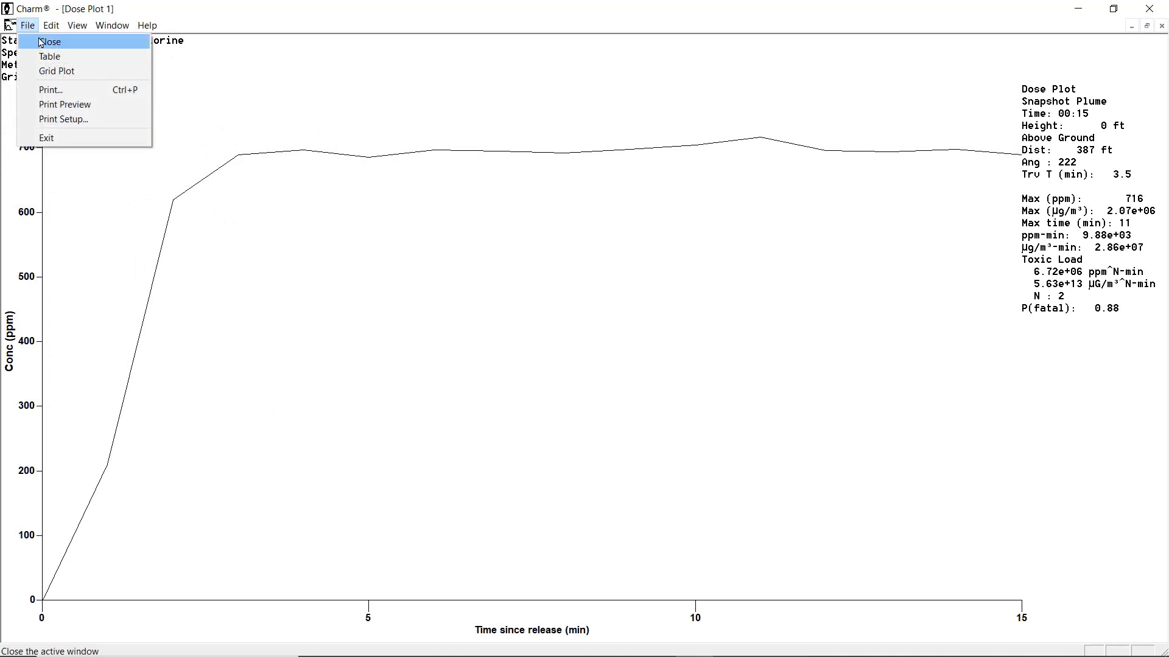
pyautogui.click(41, 42)
# Create a vertical section lengthwise through the snapshot plume, from just northeast of the source to beyond the plume's southwest end
pyautogui.click(115, 27)
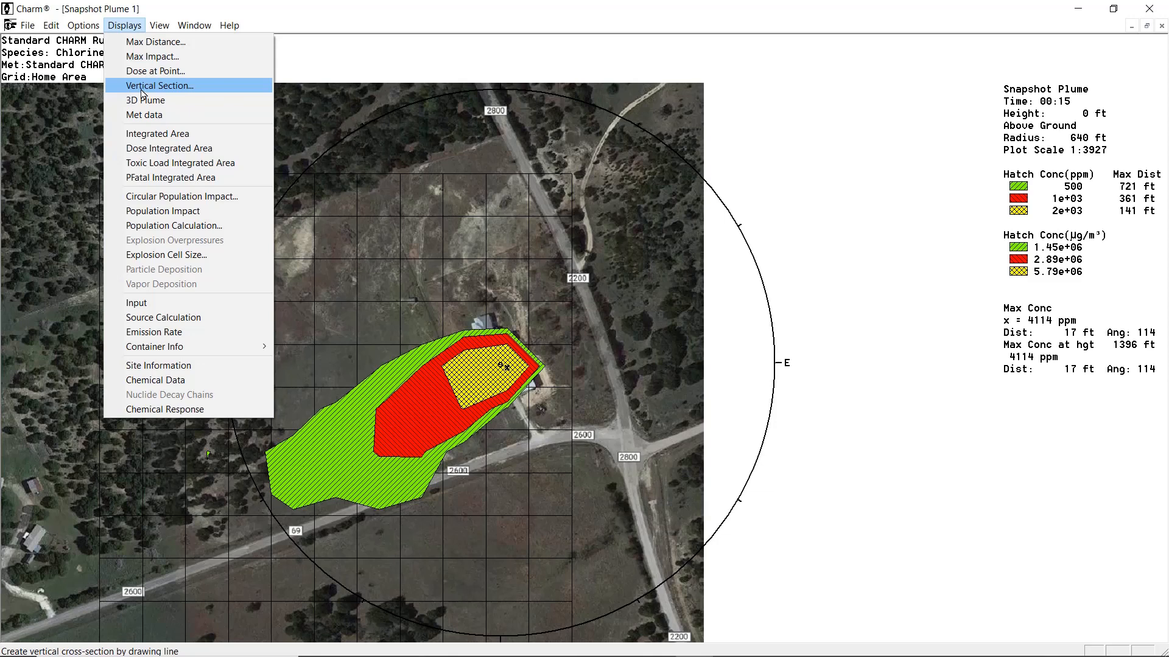
pyautogui.click(141, 86)
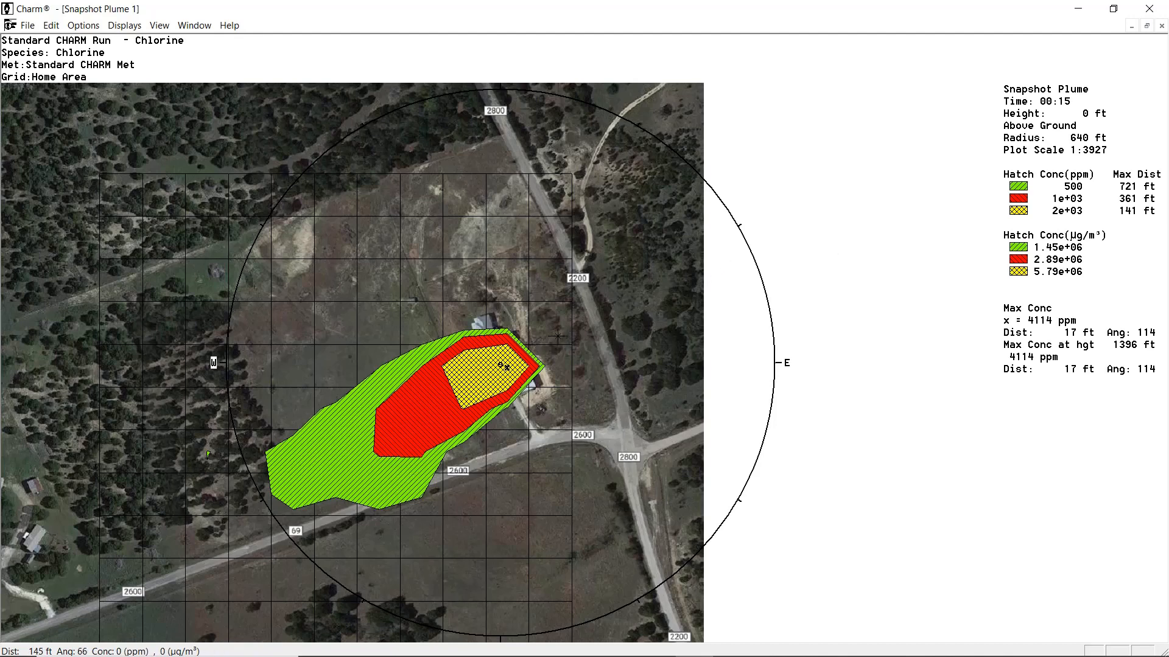
pyautogui.moveTo(560, 330); pyautogui.dragTo(239, 529)
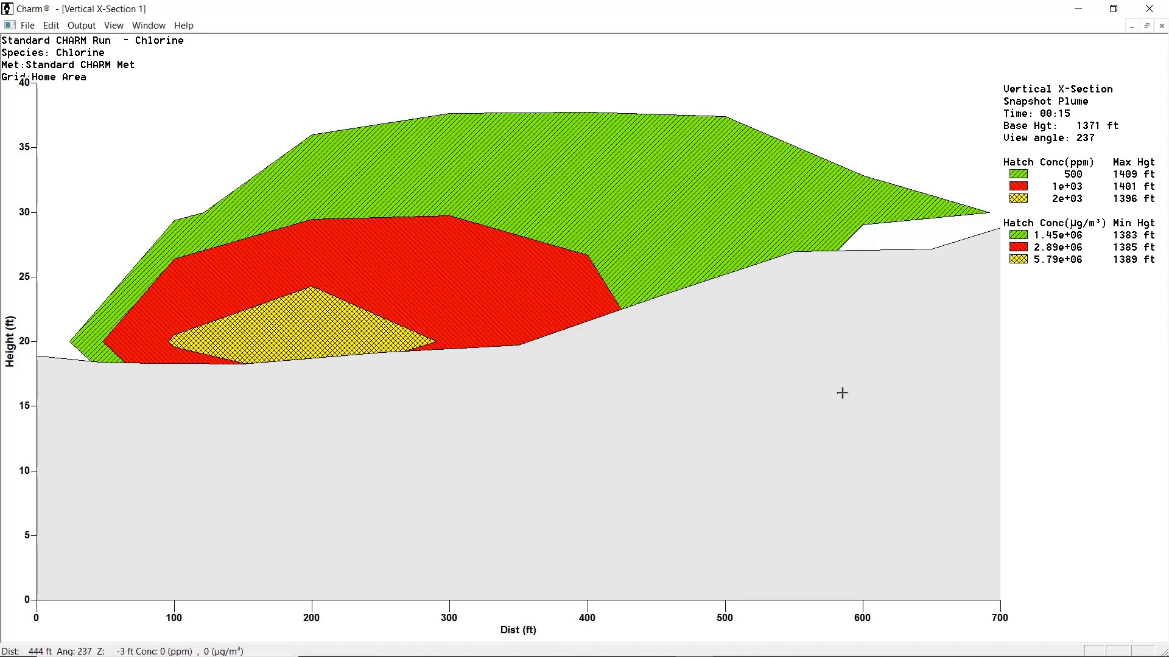
# Return to Snapshot Plume 1 and show the last vertical cross-section line on its map
pyautogui.click(150, 25)
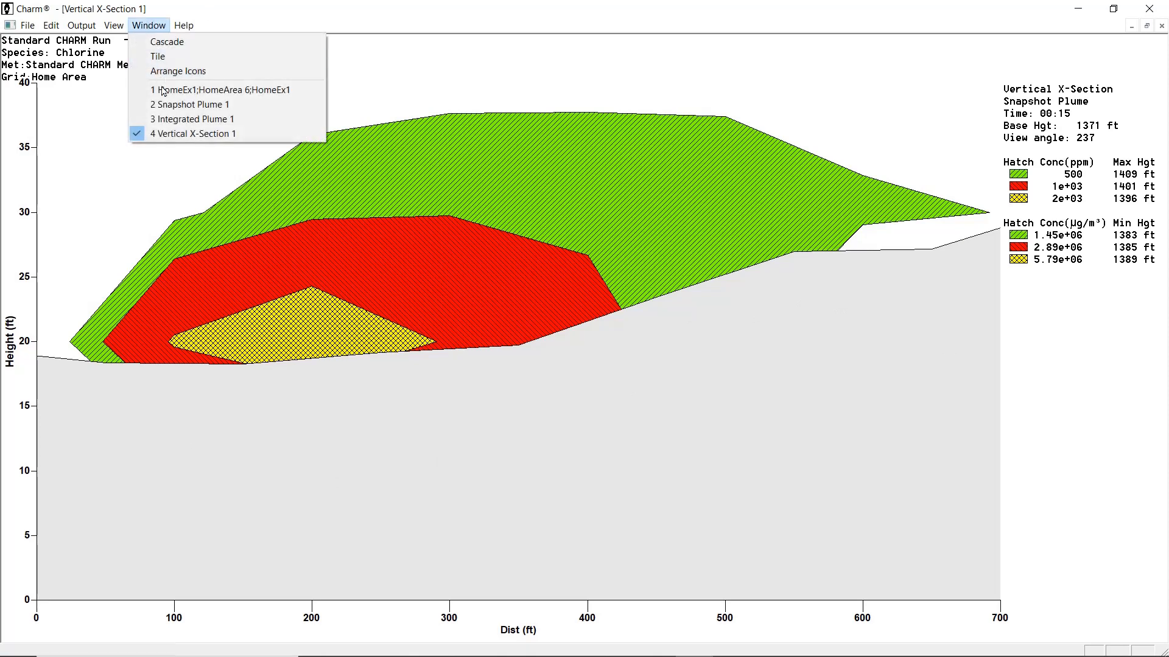
pyautogui.click(174, 105)
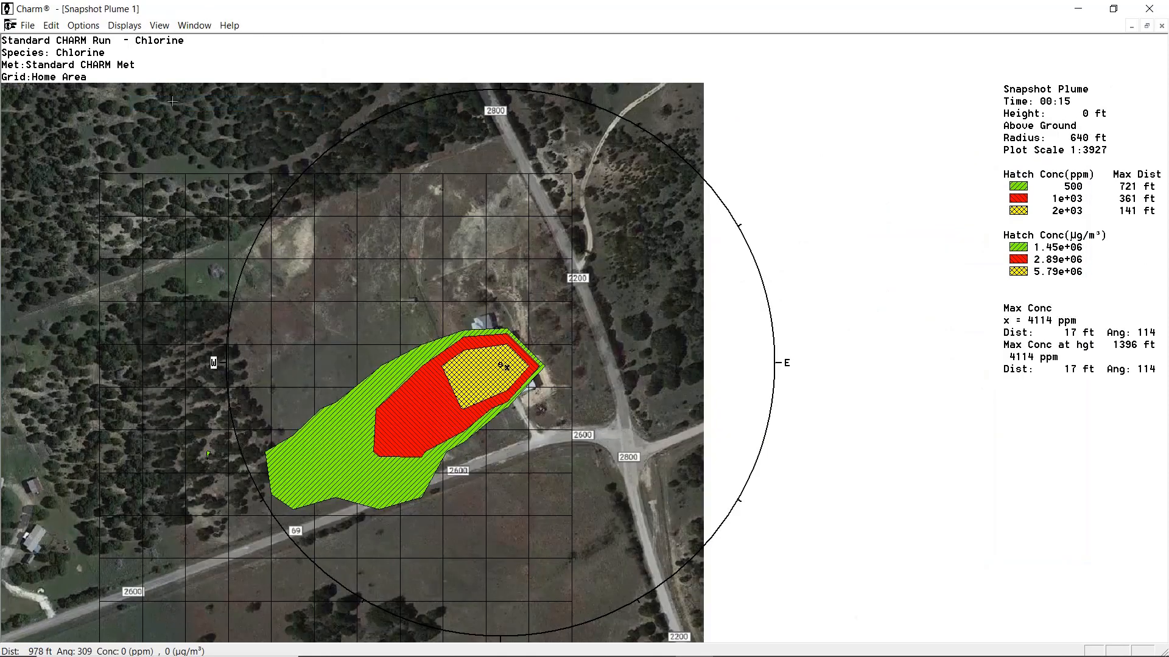
pyautogui.click(84, 25)
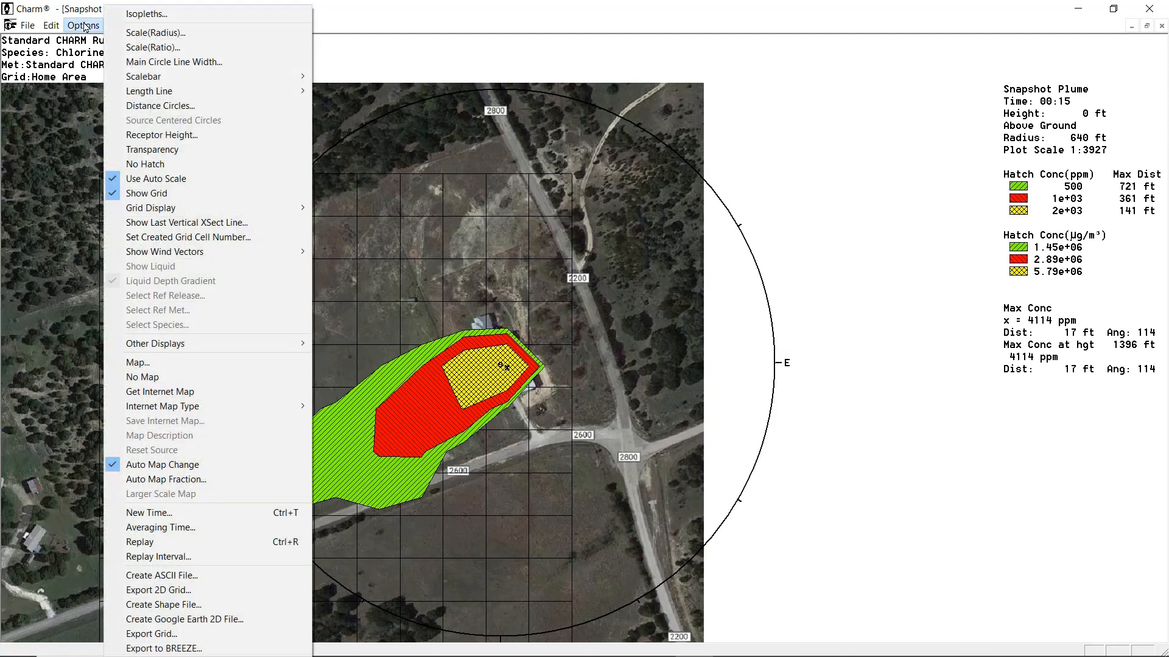
pyautogui.click(201, 223)
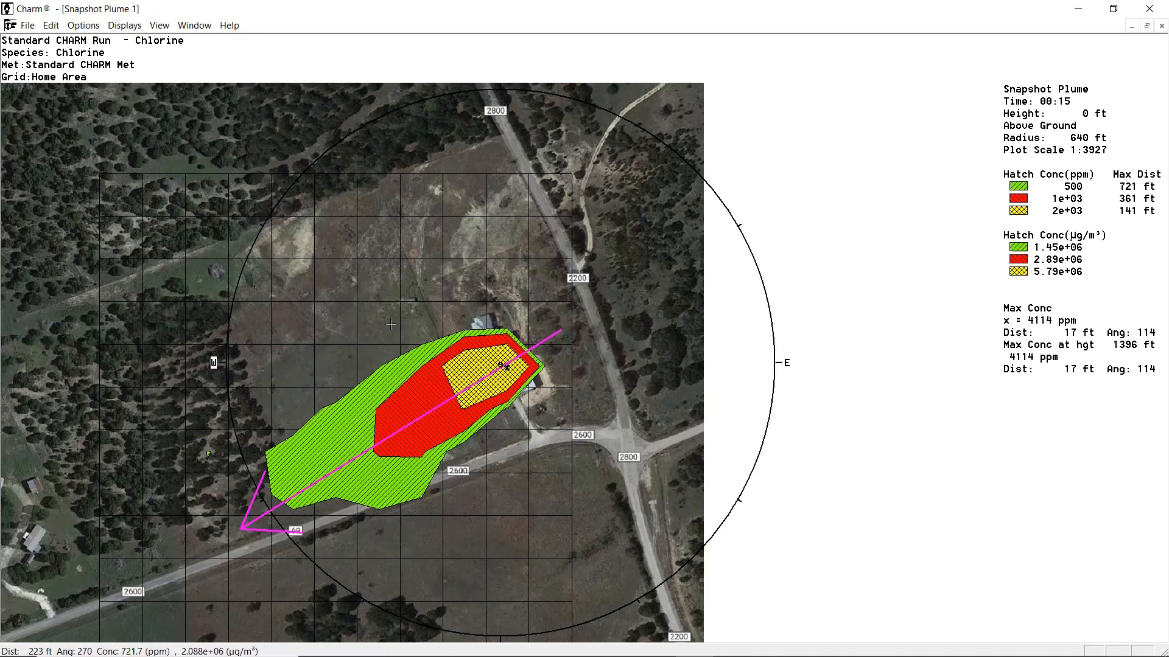
# Switch back to Vertical X-Section 1 and close it
pyautogui.click(201, 25)
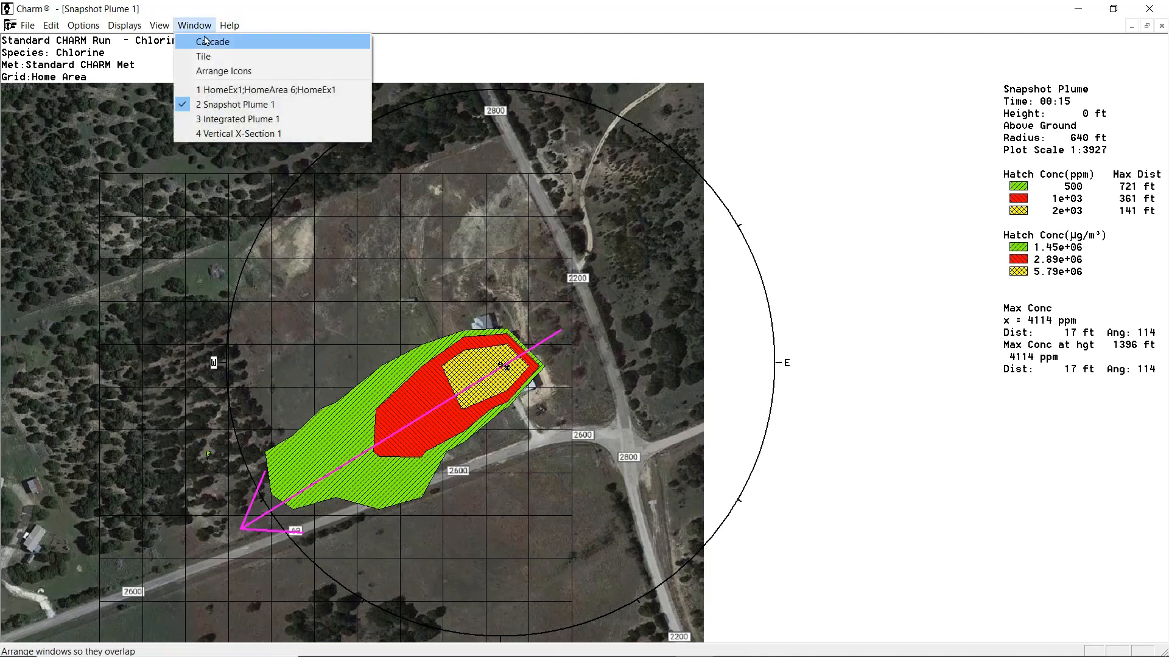
pyautogui.click(226, 134)
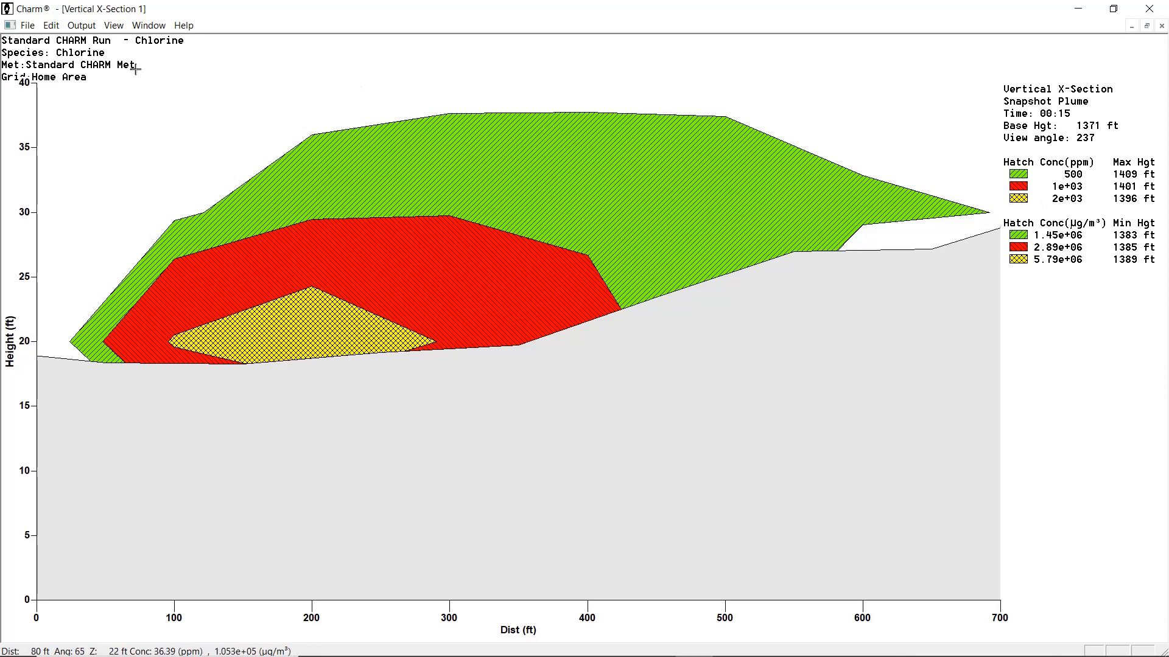
pyautogui.click(33, 28)
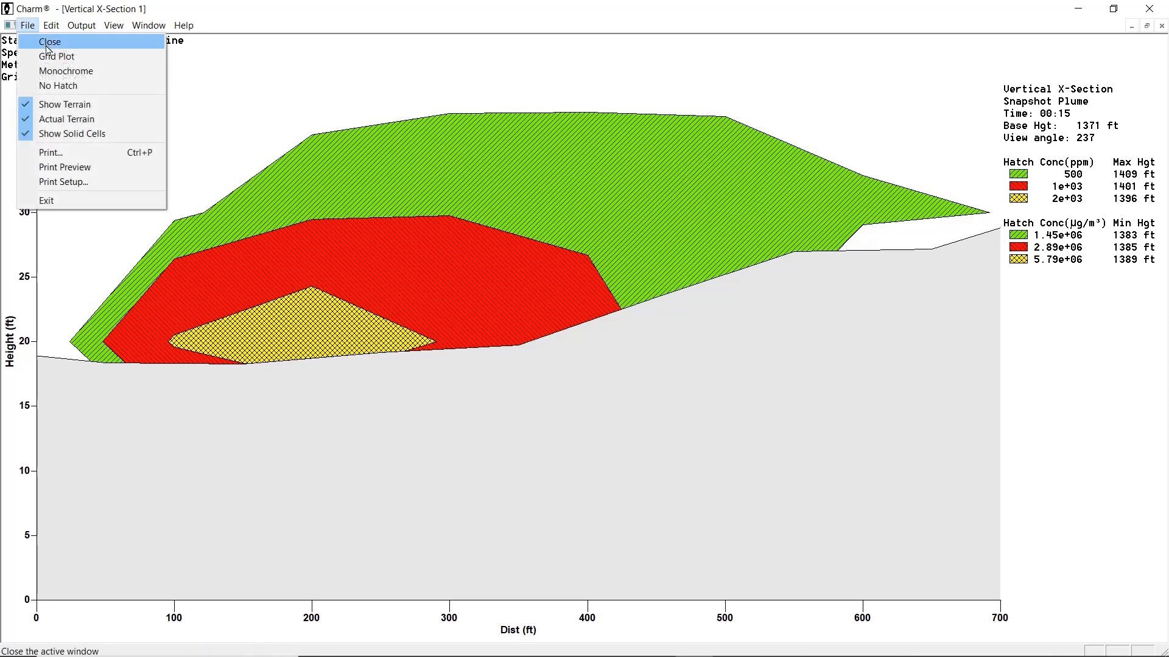
pyautogui.click(47, 42)
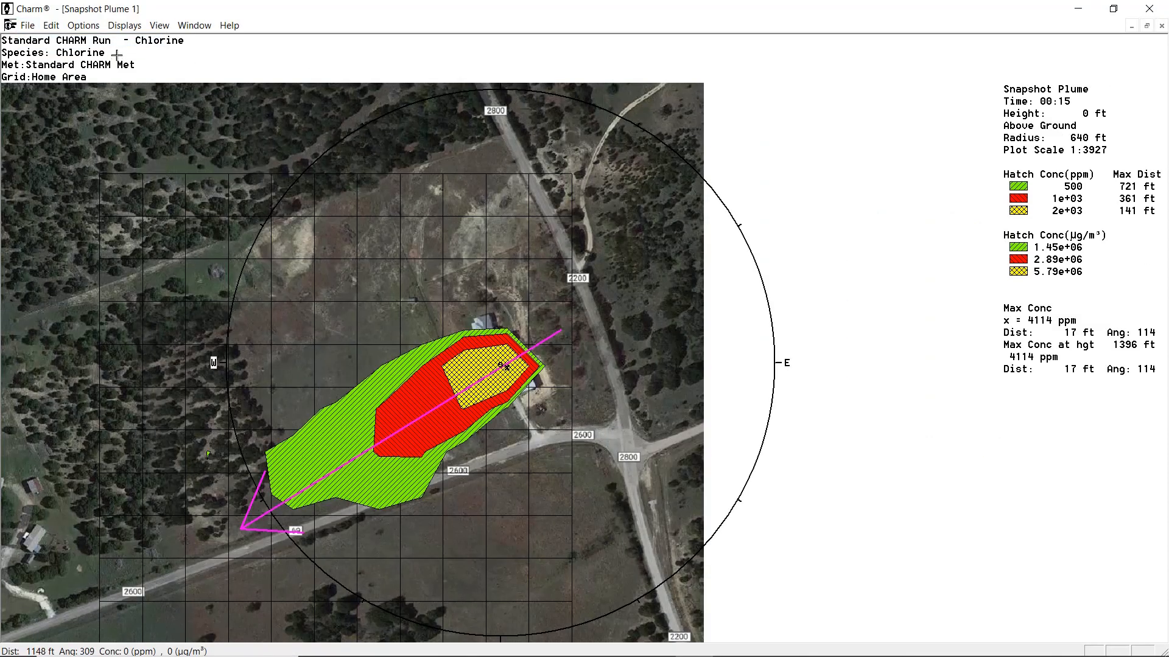
# Create the 3D Plume display from the snapshot plume and examine the plume over the terrain from the east and southeast
pyautogui.click(114, 29)
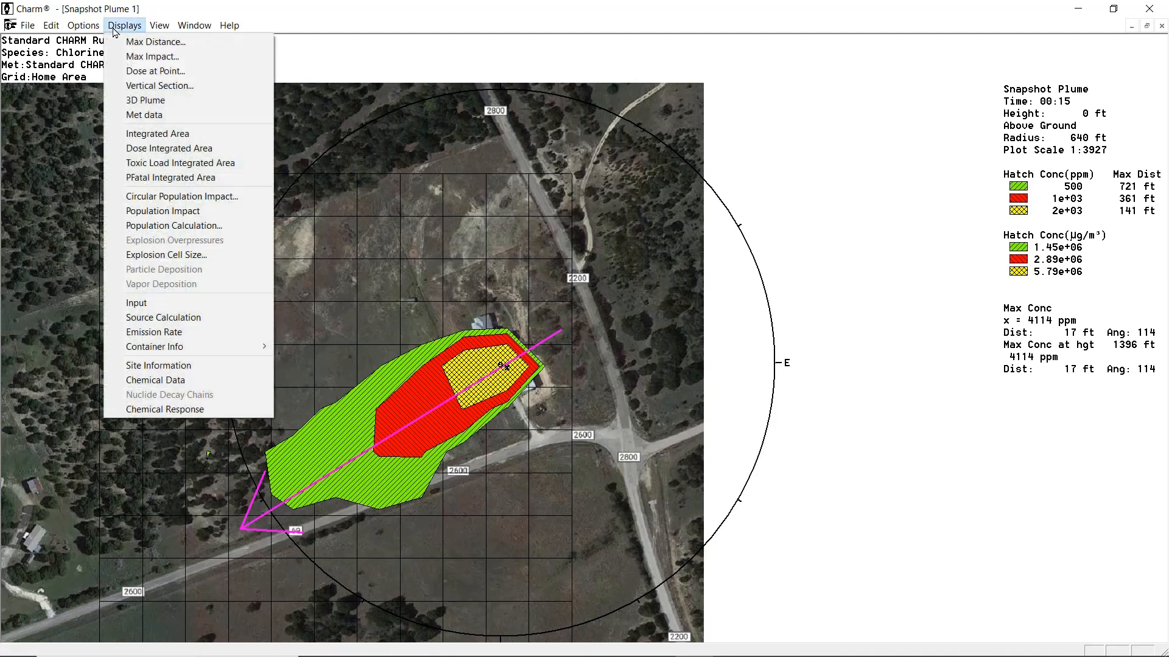
pyautogui.click(148, 102)
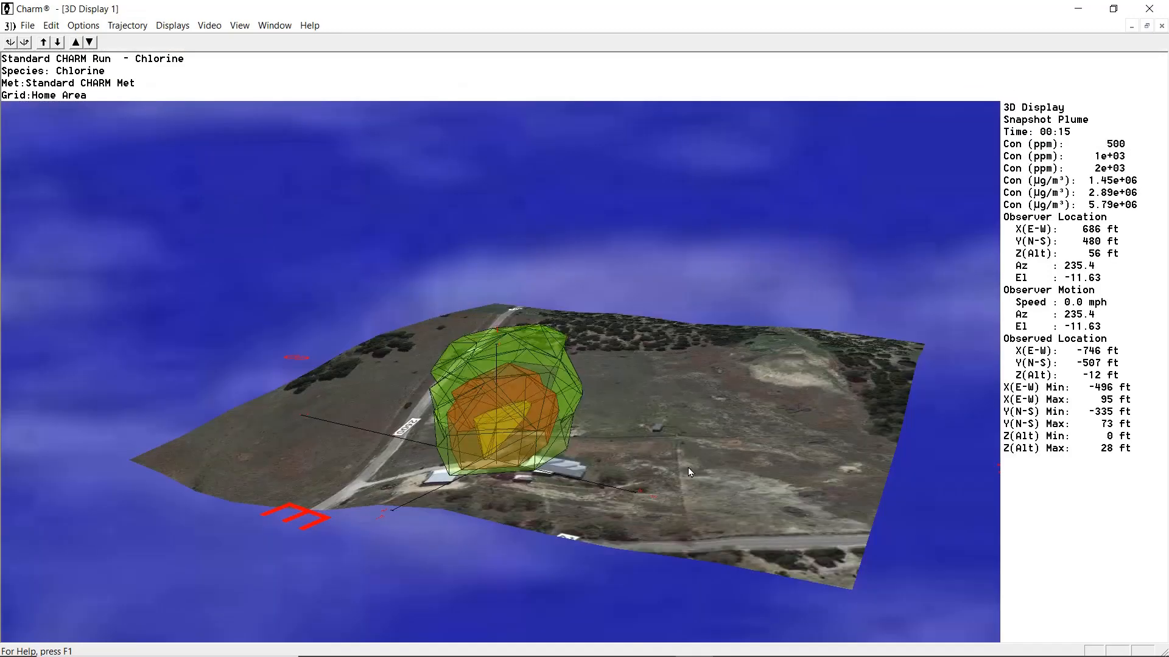
pyautogui.scroll(5, 486, 421)
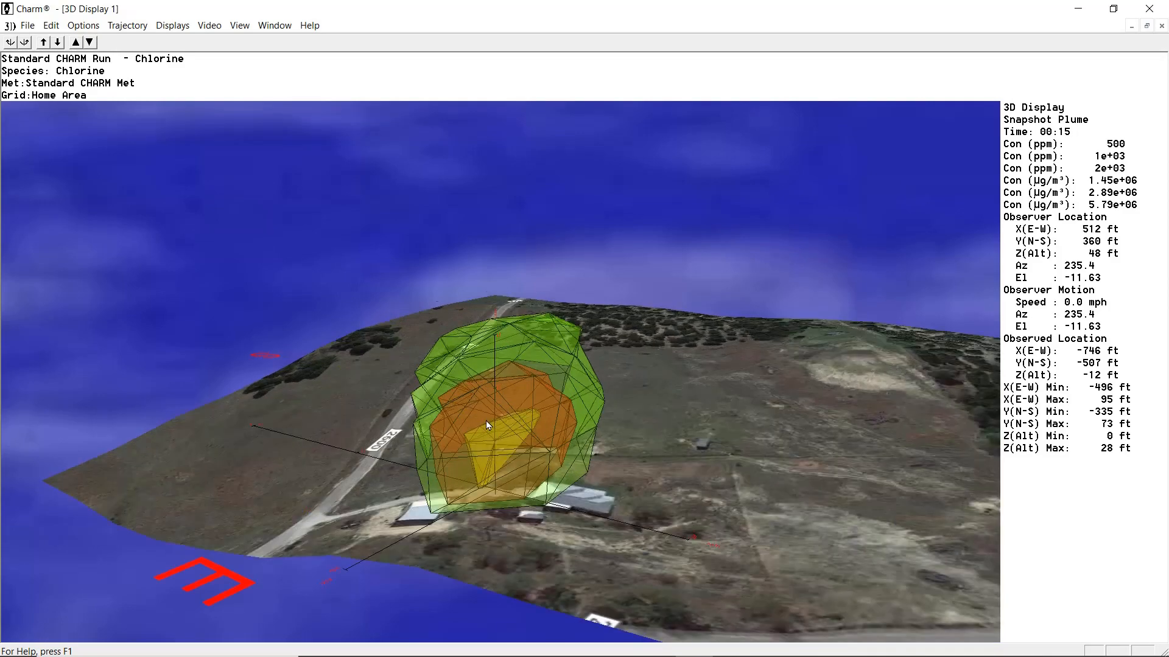
pyautogui.moveTo(269, 457); pyautogui.dragTo(487, 452)
pyautogui.moveTo(216, 306); pyautogui.dragTo(158, 473)
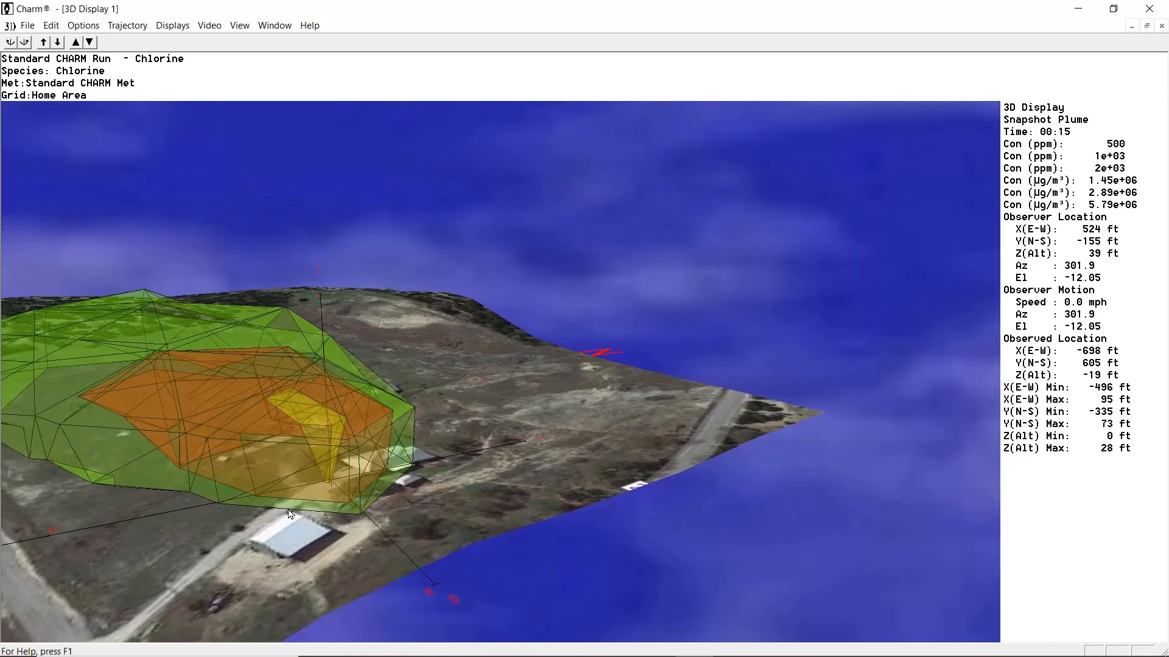
pyautogui.scroll(-2, 353, 404)
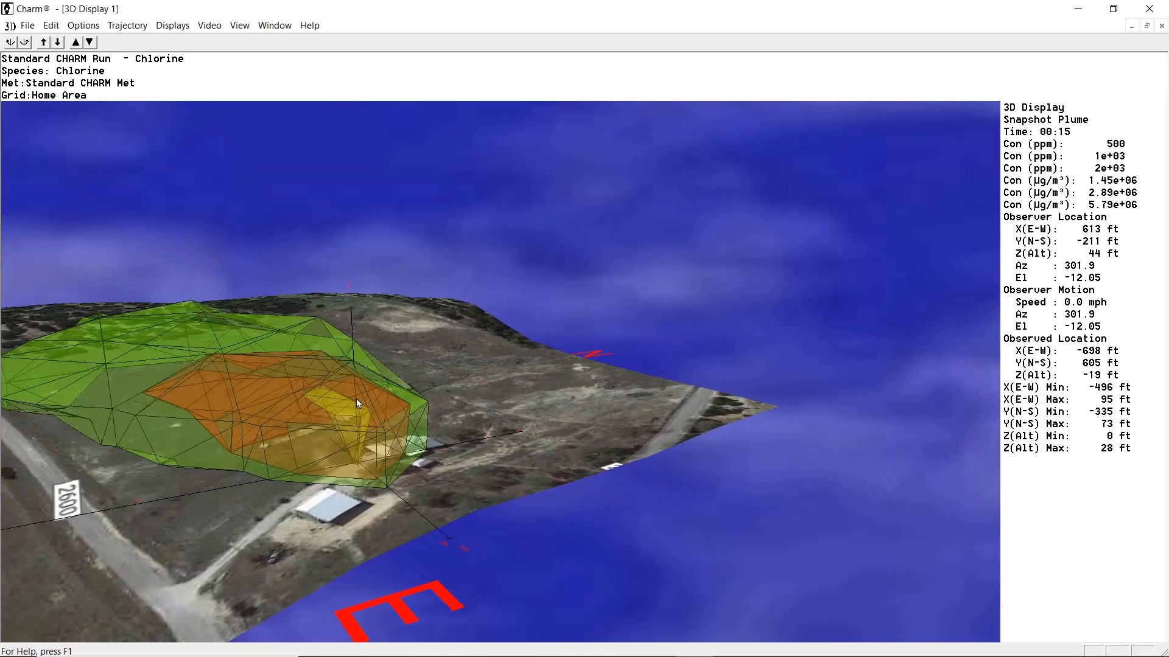
pyautogui.scroll(-5, 356, 399)
pyautogui.scroll(-1, 367, 383)
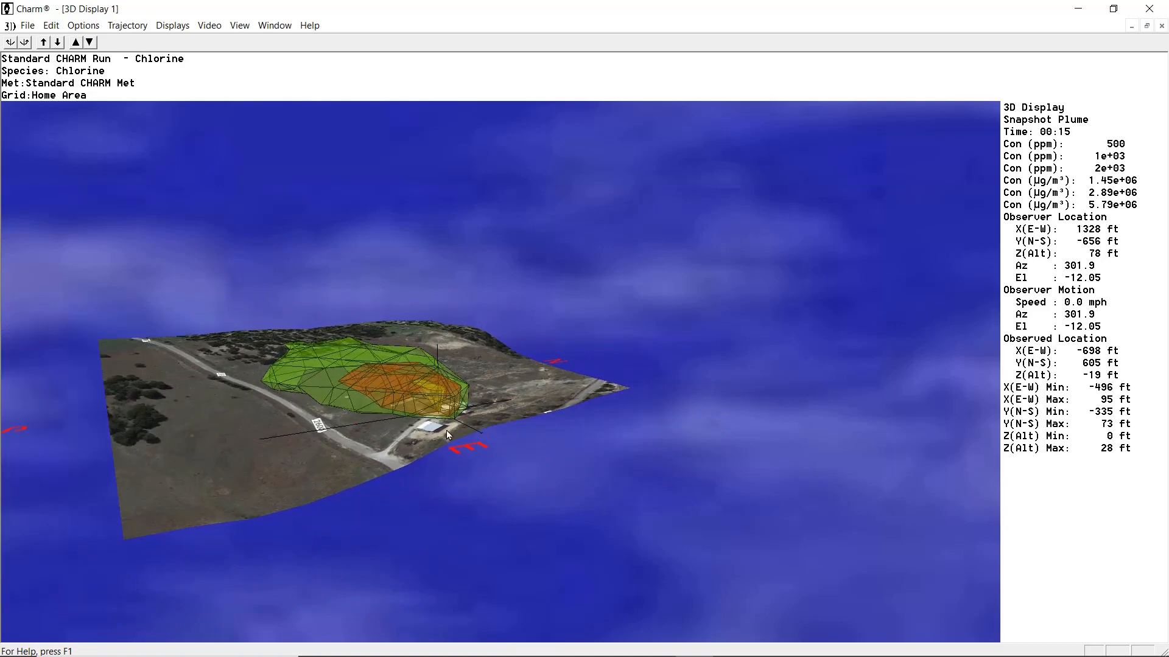
pyautogui.scroll(6, 446, 434)
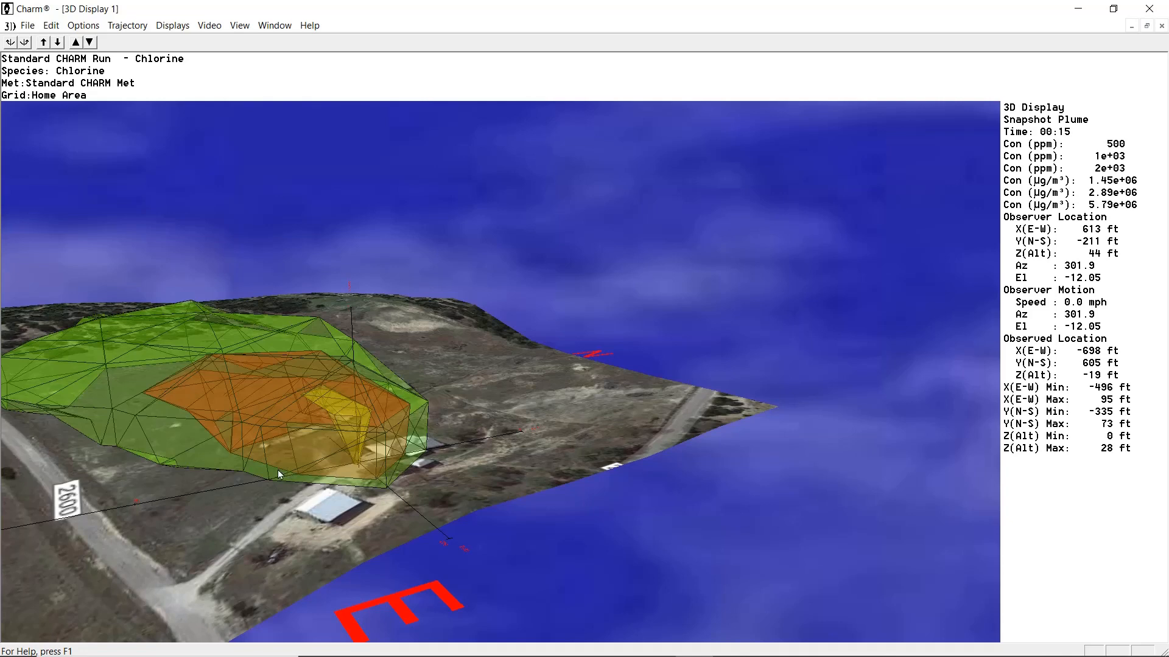
# Examine the 3D plume over the terrain from the south, from inside the cloud, and from farther away to the southwest
pyautogui.moveTo(278, 470); pyautogui.dragTo(228, 347)
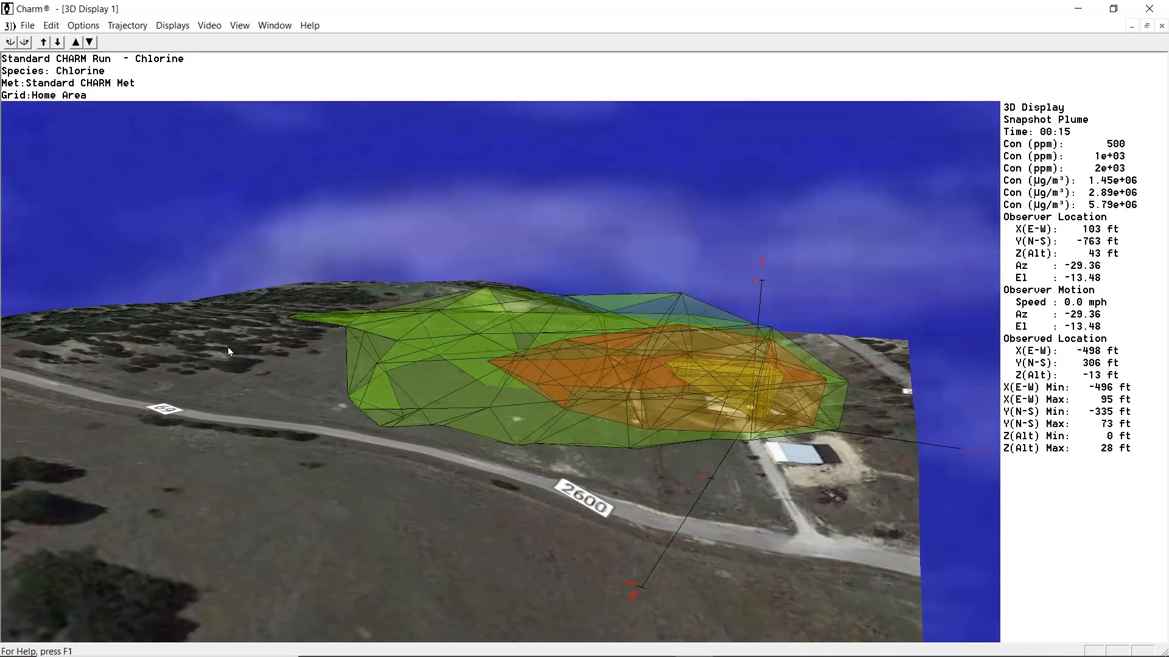
pyautogui.scroll(6, 699, 412)
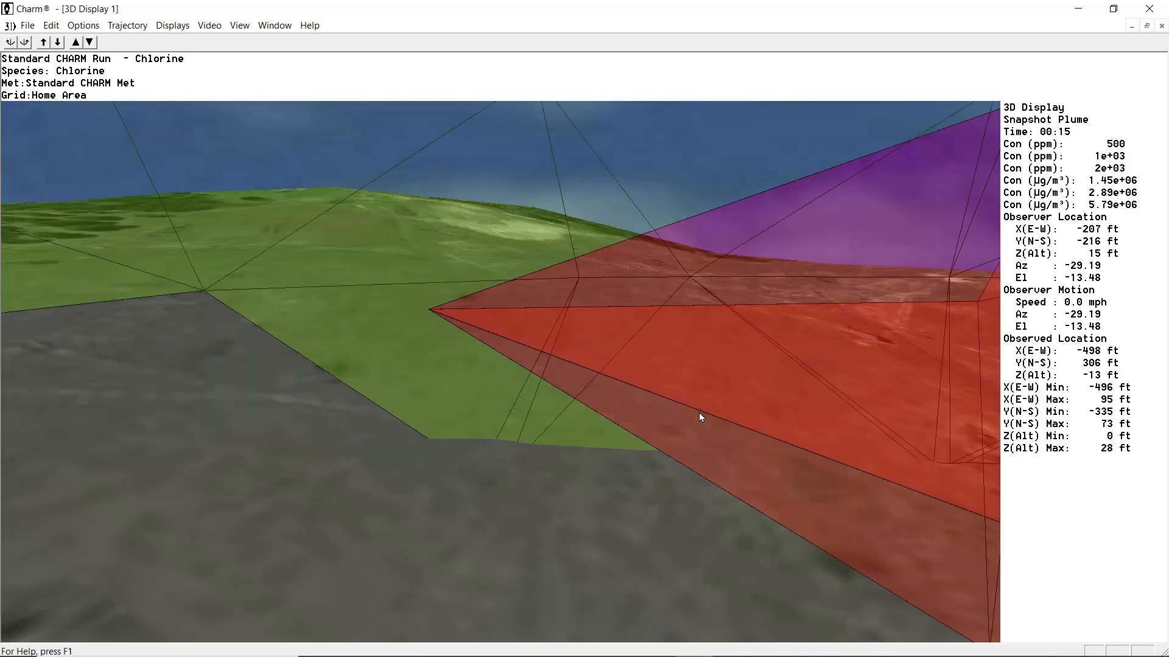
pyautogui.moveTo(877, 482); pyautogui.dragTo(335, 426)
pyautogui.scroll(-8, 334, 426)
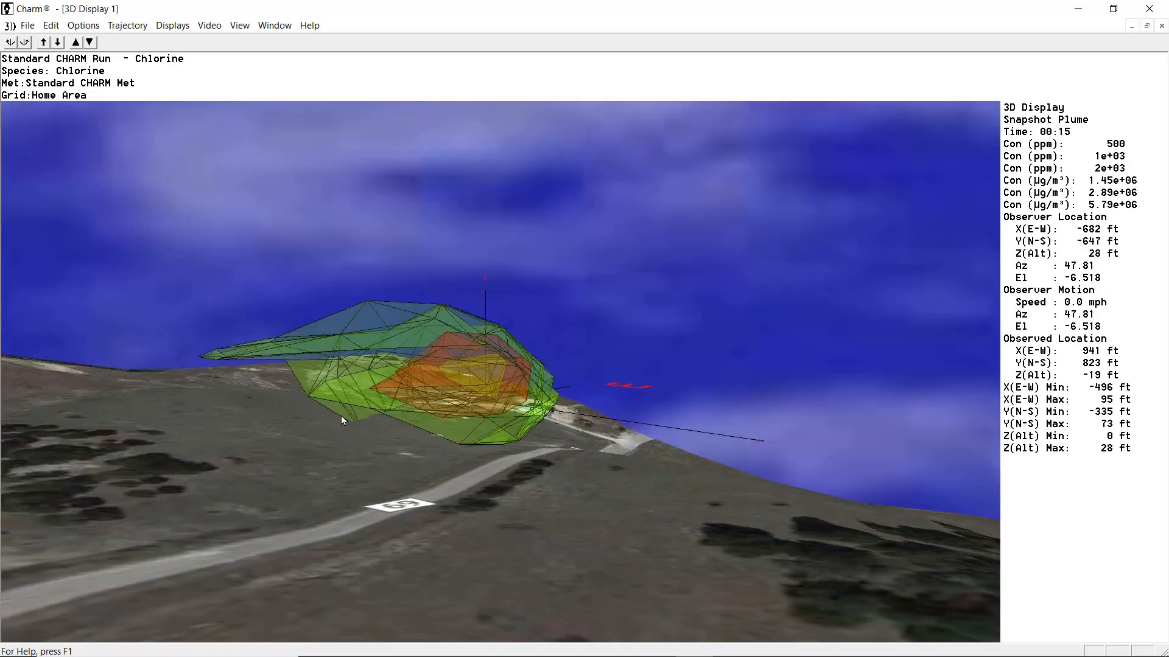
pyautogui.scroll(-3, 342, 420)
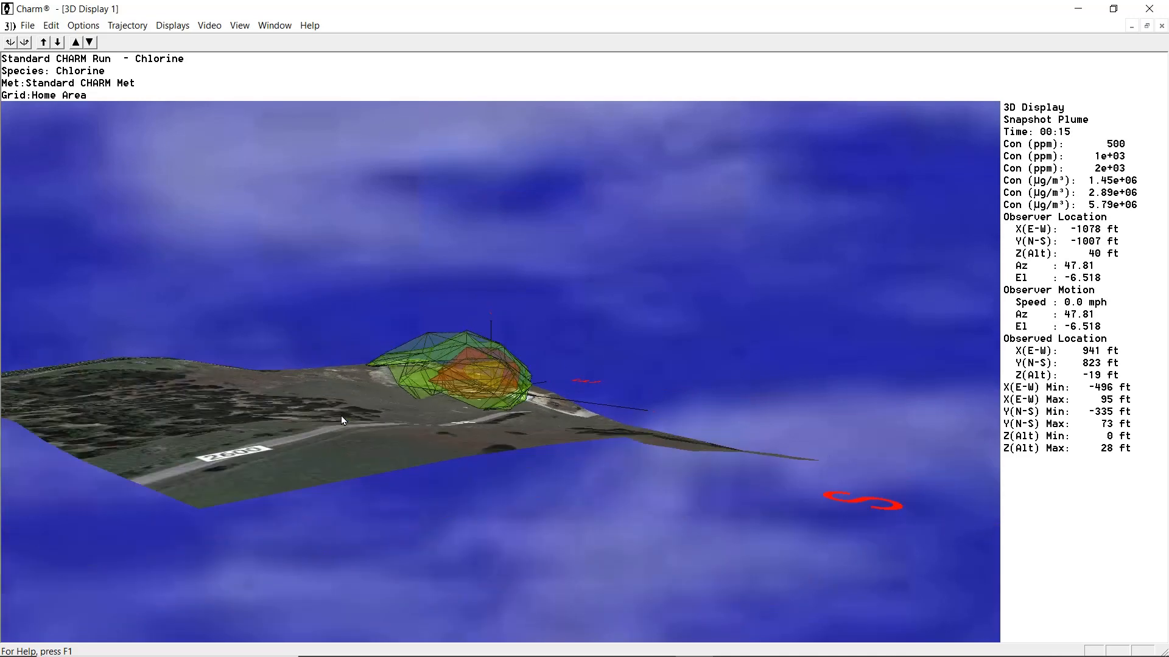
pyautogui.scroll(1, 343, 418)
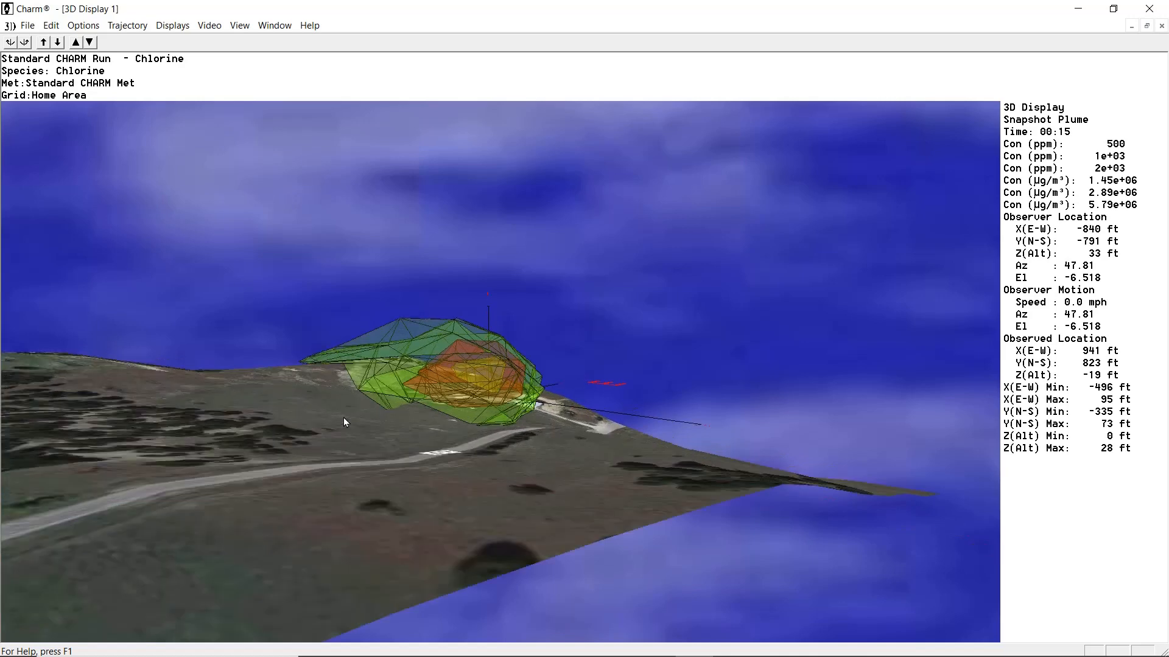
pyautogui.scroll(-5, 344, 418)
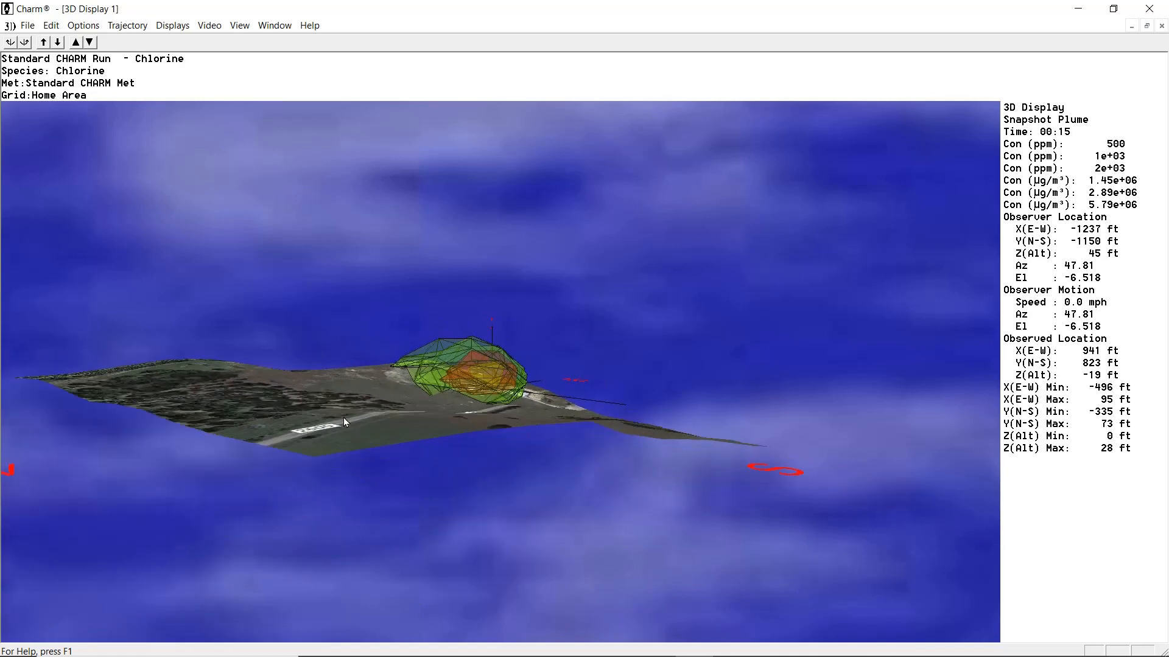
pyautogui.scroll(2, 343, 418)
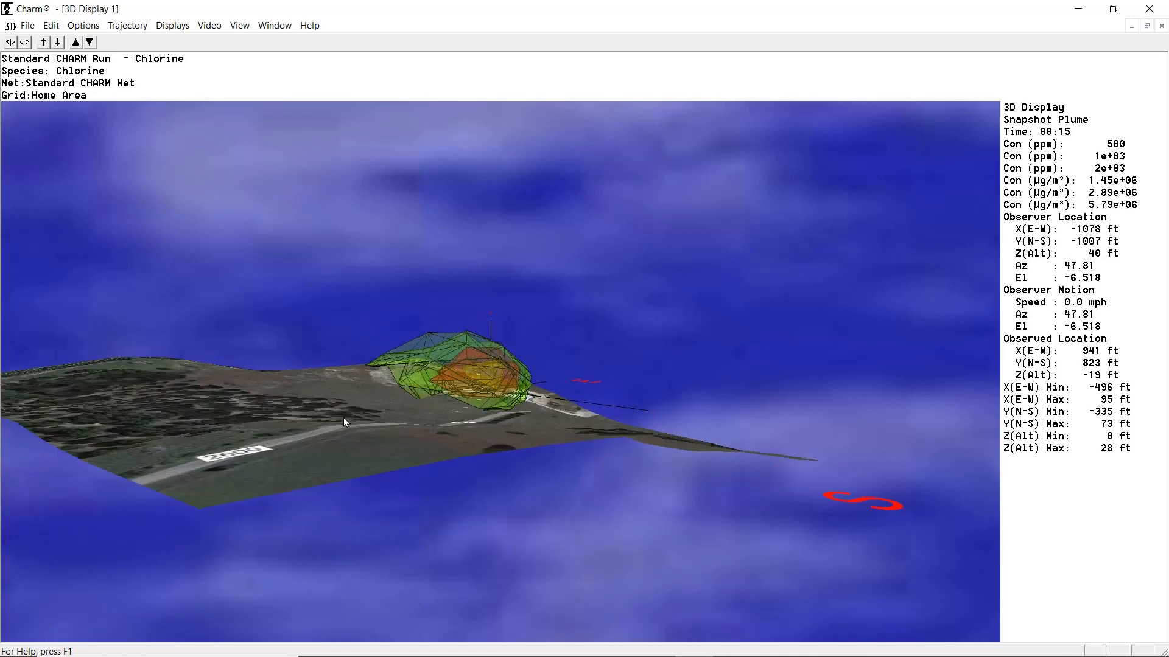
# Tilt the 3D view down to an elevation of about -16.5 and inspect the plume from several distances to the southwest
pyautogui.press('Down')
pyautogui.press('pageup')
pyautogui.press('pageup')
pyautogui.press('pageup')
pyautogui.press('pageup')
pyautogui.press('pageup')
pyautogui.press('pageup')
pyautogui.press('pageup')
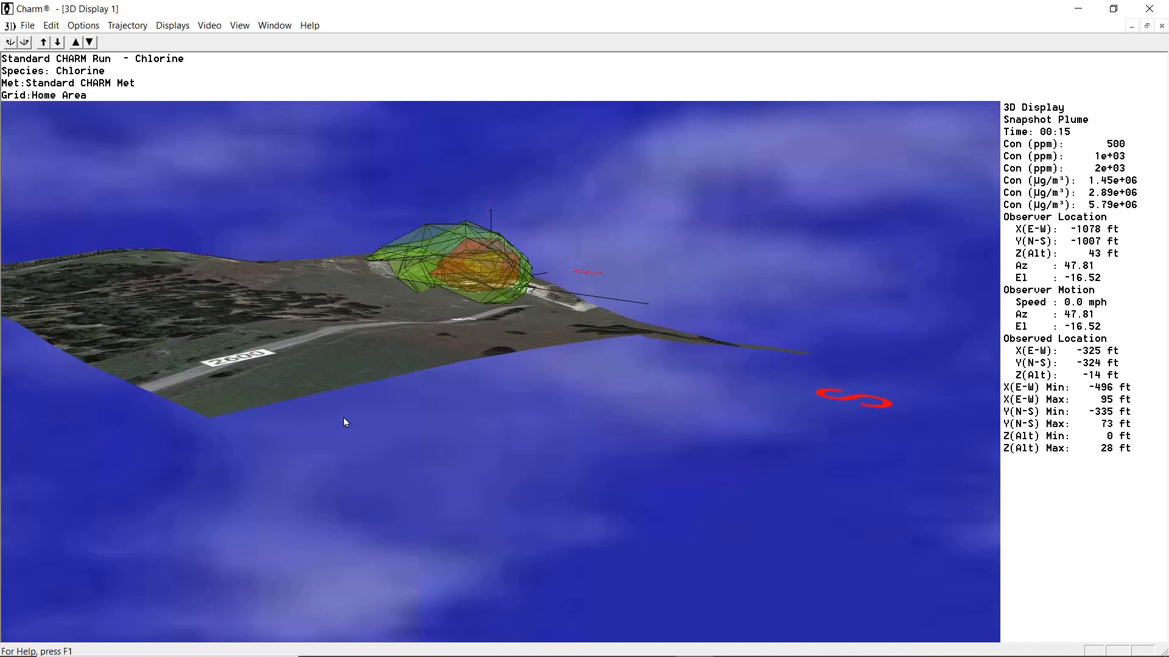
pyautogui.scroll(-2, 344, 418)
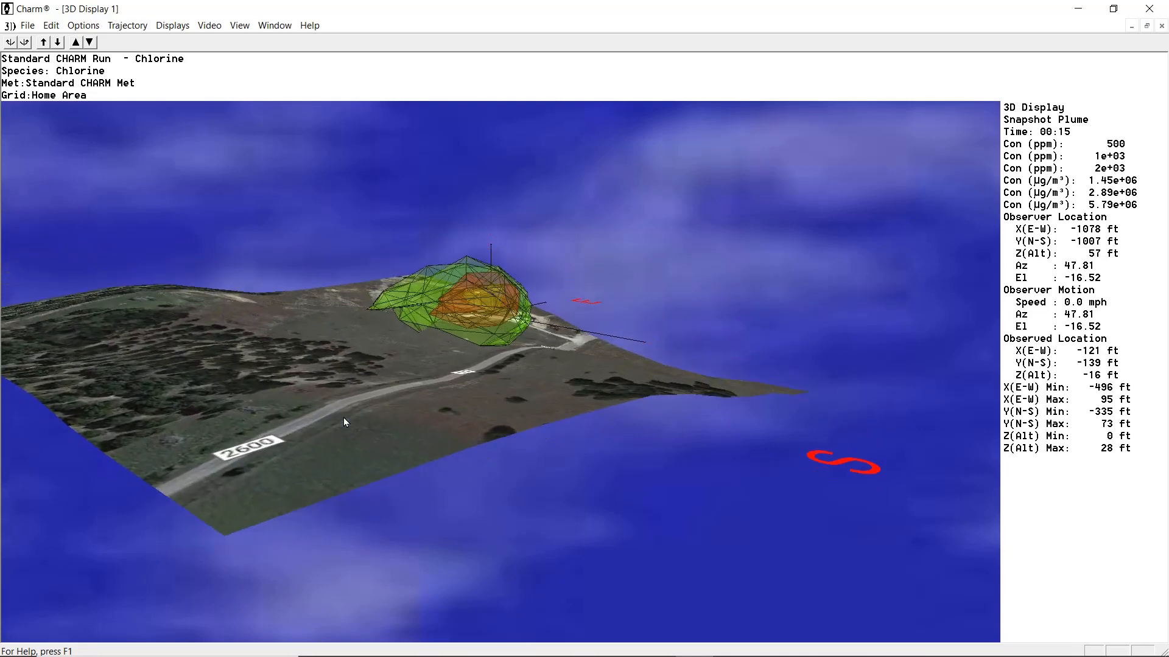
pyautogui.scroll(-3, 344, 421)
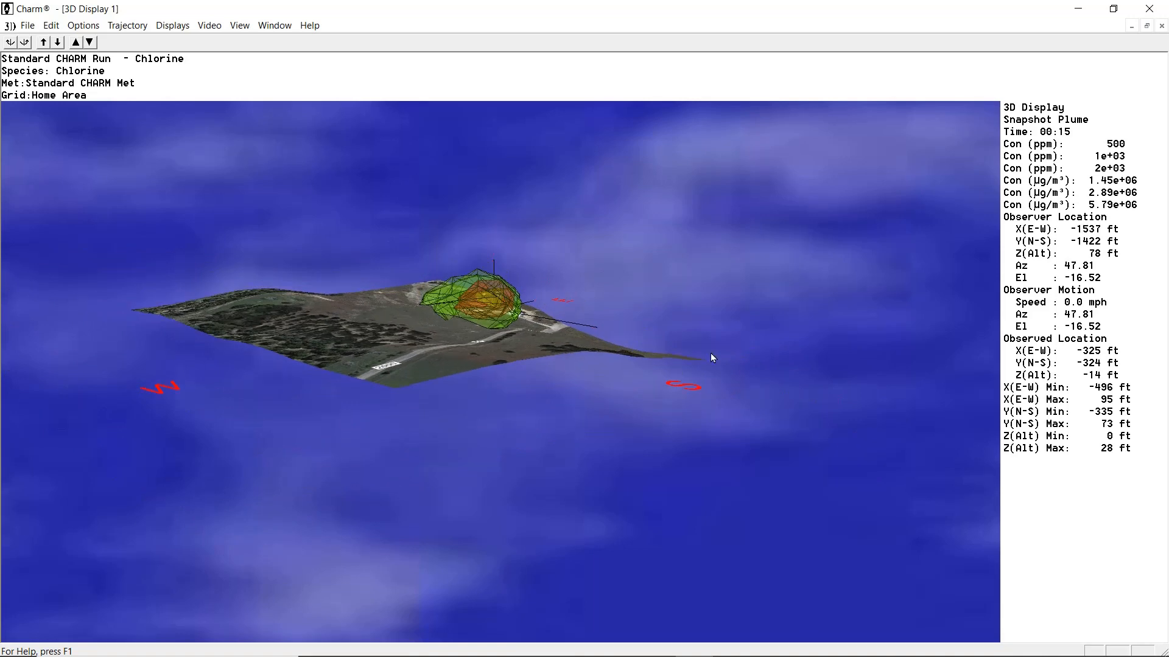
pyautogui.scroll(3, 494, 381)
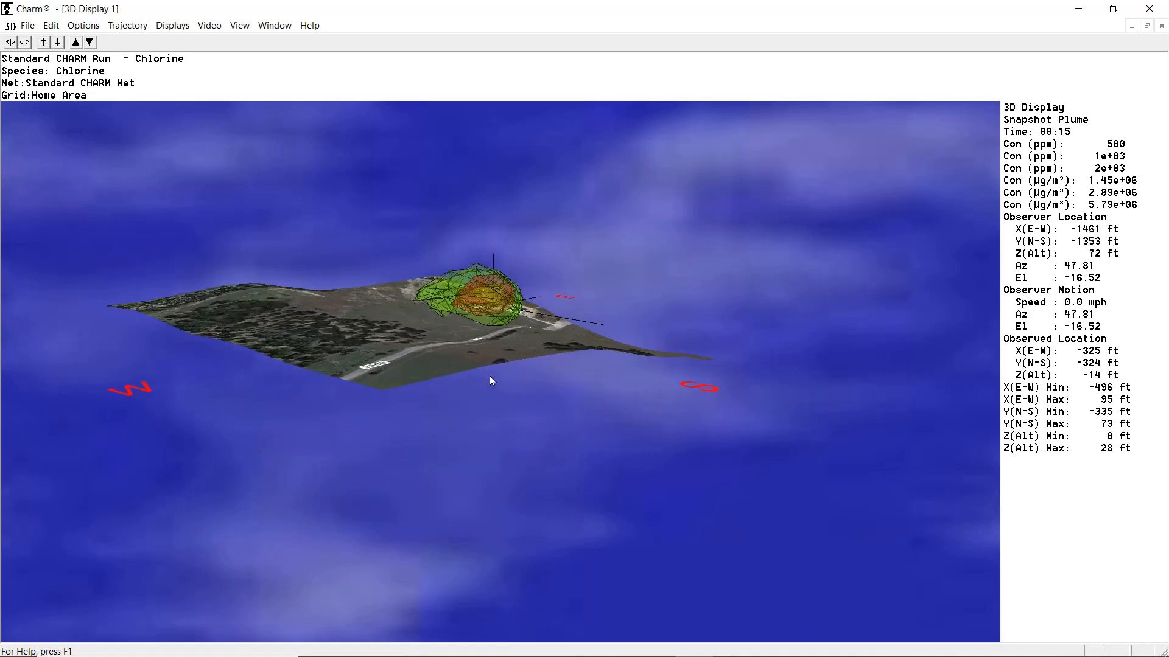
pyautogui.scroll(2, 492, 381)
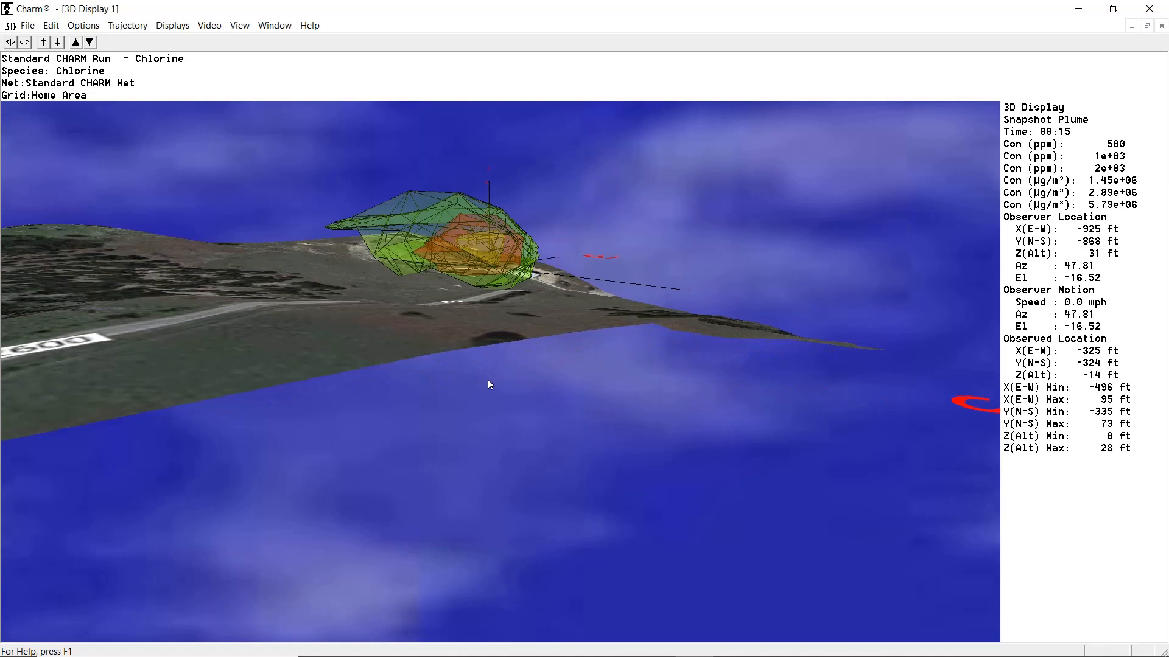
# Raise the observer to about 110 ft, look steeply down on the plume from the southwest, and close the 3D display
pyautogui.press('Up')
pyautogui.press('Up')
pyautogui.press('Up')
pyautogui.press('Up')
pyautogui.press('Up')
pyautogui.press('Up')
pyautogui.press('Up')
pyautogui.press('Up')
pyautogui.press('Up')
pyautogui.press('Up')
pyautogui.press('Up')
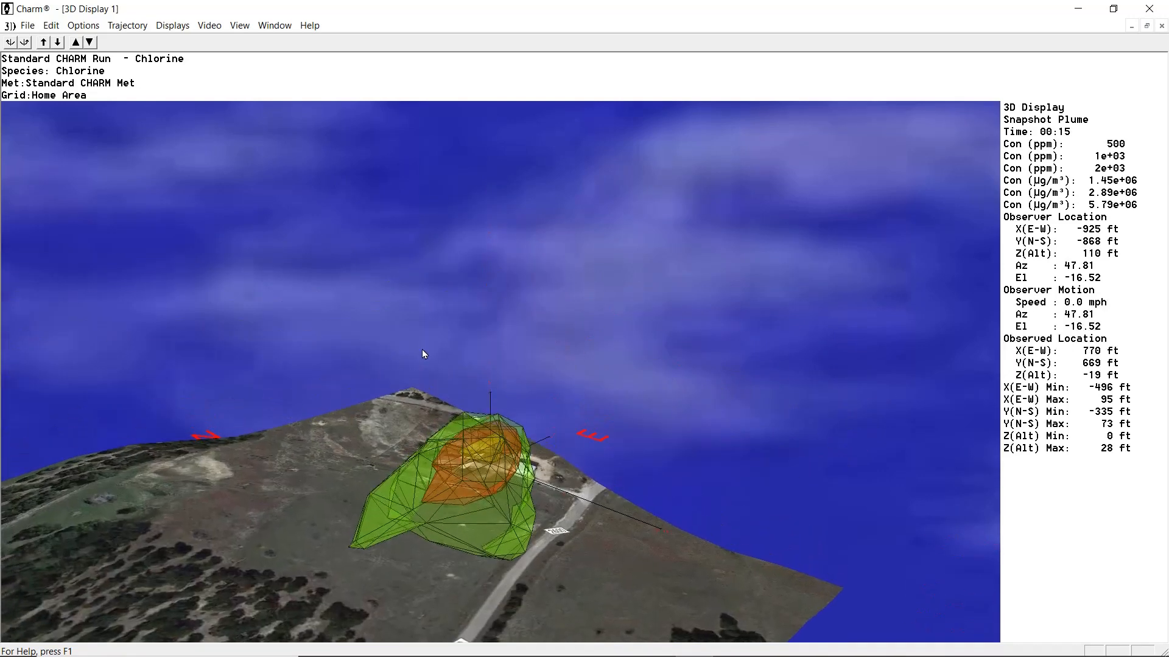
pyautogui.moveTo(425, 354); pyautogui.dragTo(400, 524)
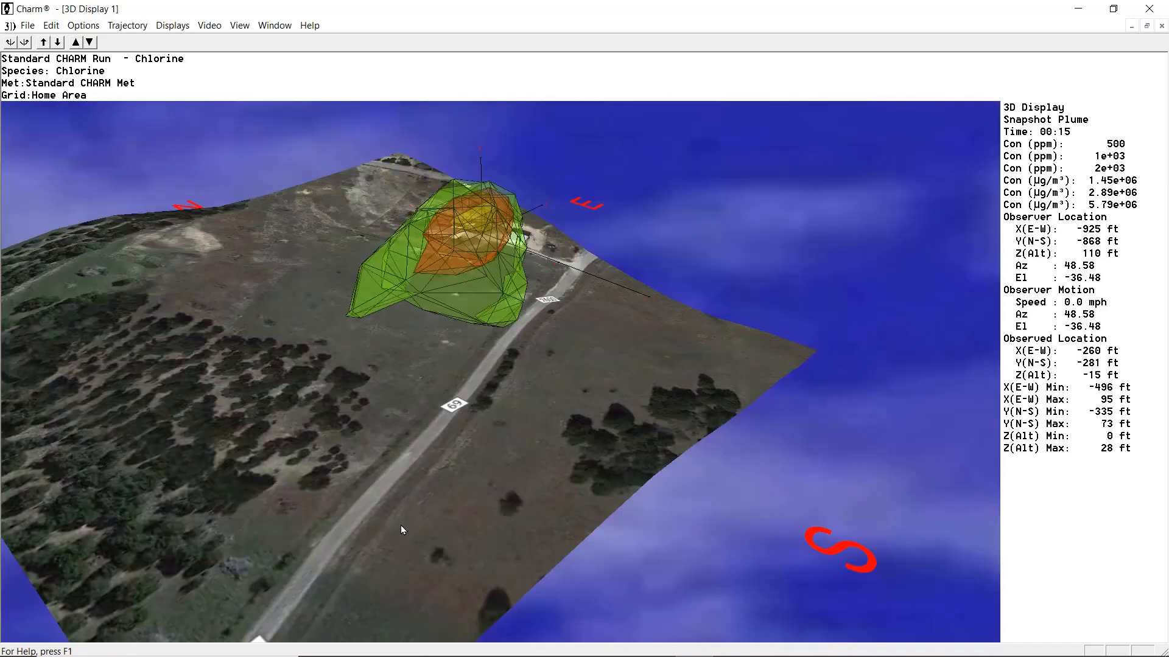
pyautogui.click(29, 26)
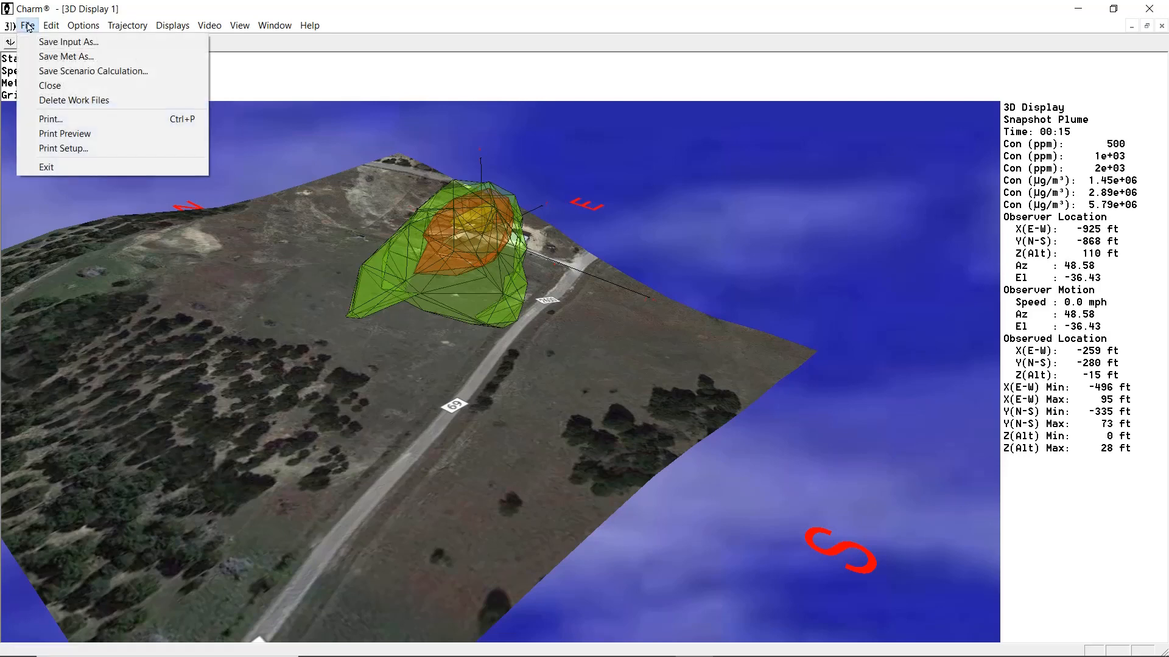
pyautogui.click(51, 86)
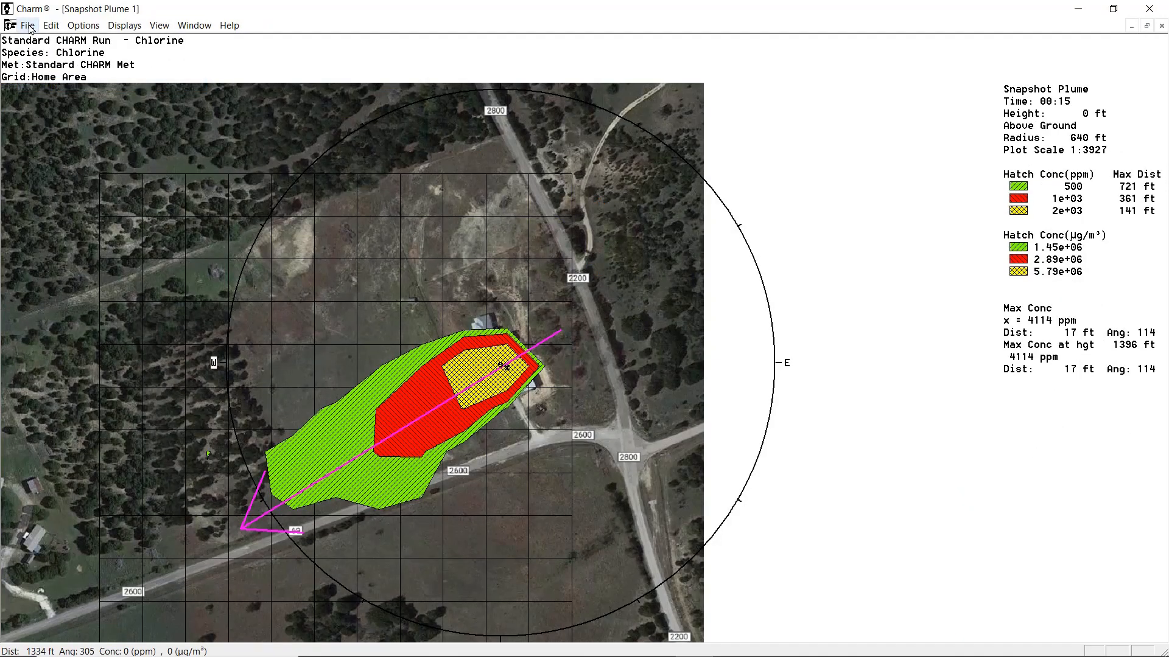
# Save the scenario calculation in the YouTube folder as HomeEx2.scn
pyautogui.click(29, 27)
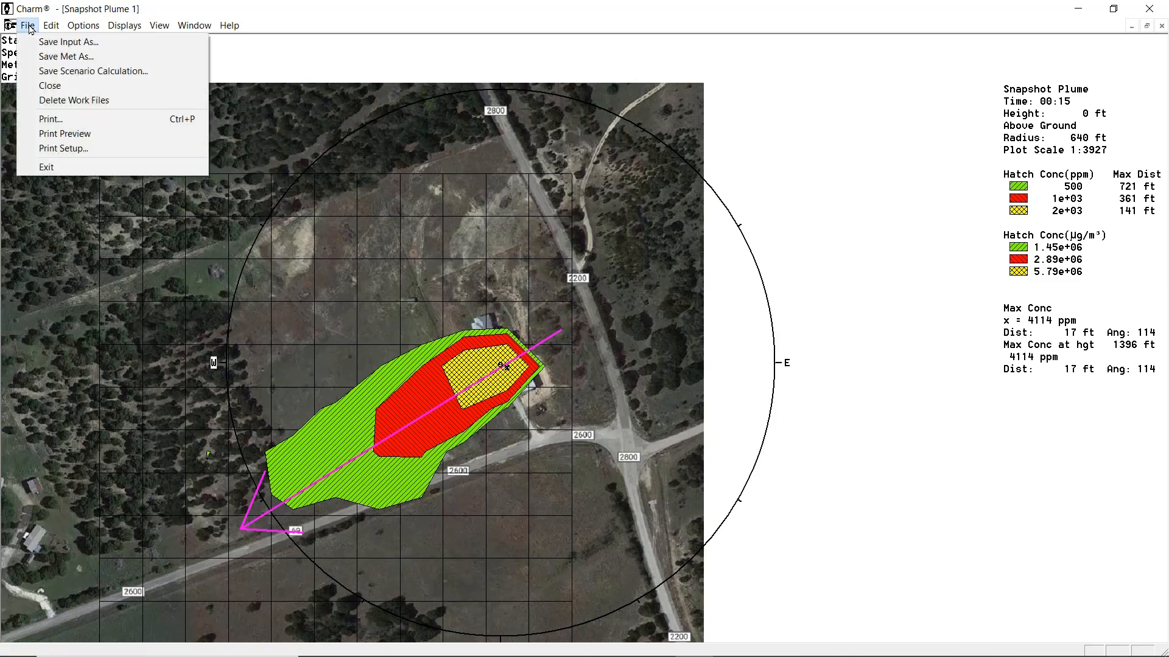
pyautogui.click(55, 73)
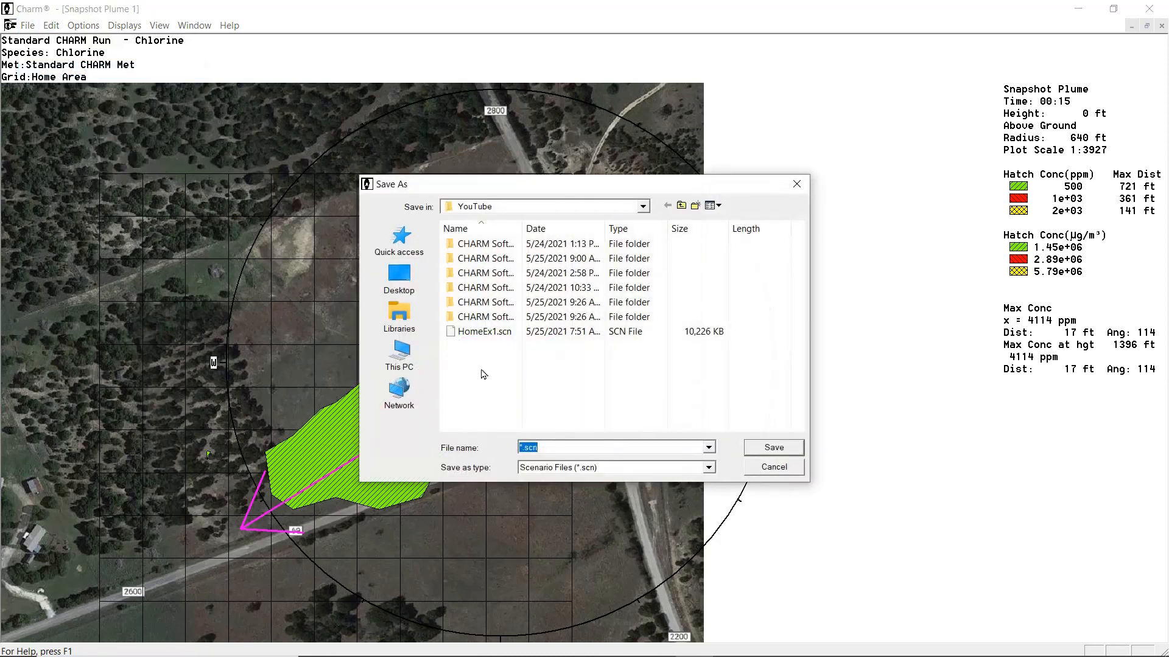
pyautogui.click(484, 337)
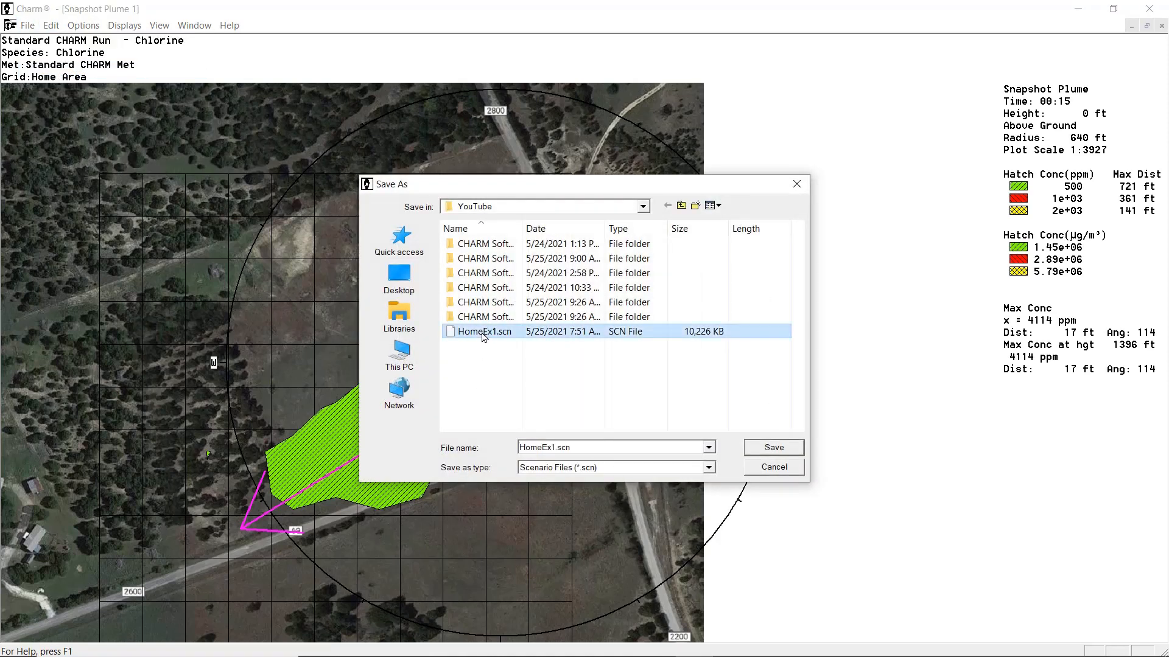
pyautogui.click(549, 447)
pyautogui.click(550, 448)
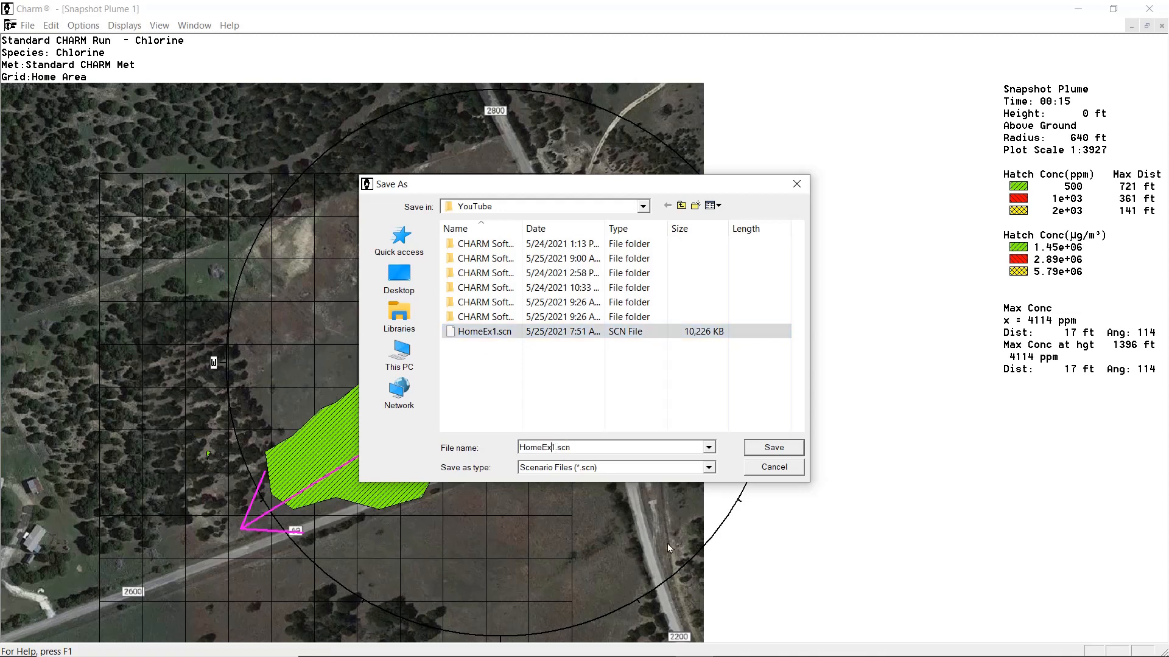
pyautogui.press('Delete')
pyautogui.write('2')
pyautogui.click(774, 449)
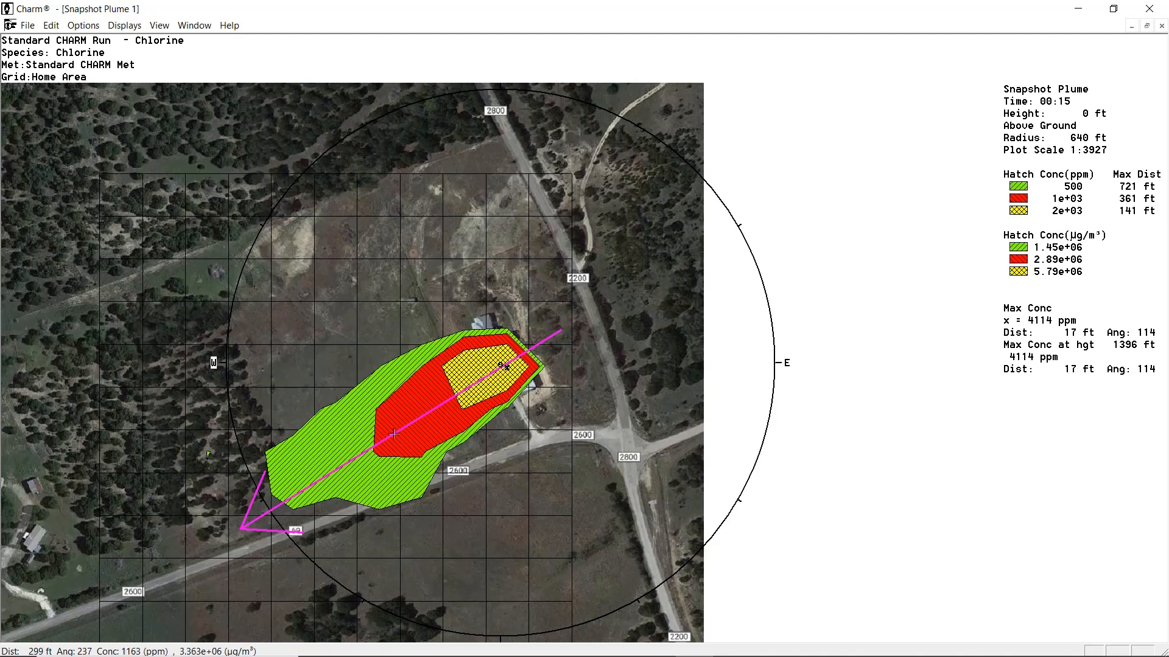
# Turn off the last vertical cross-section line on the snapshot plume map
pyautogui.click(91, 28)
pyautogui.click(182, 222)
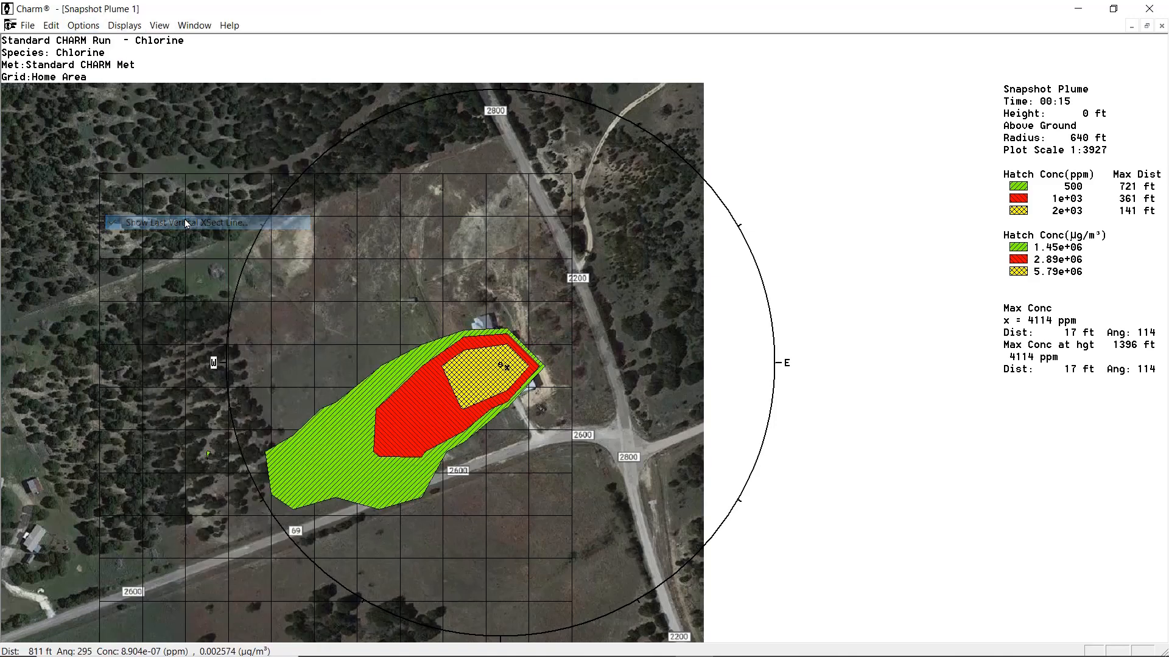